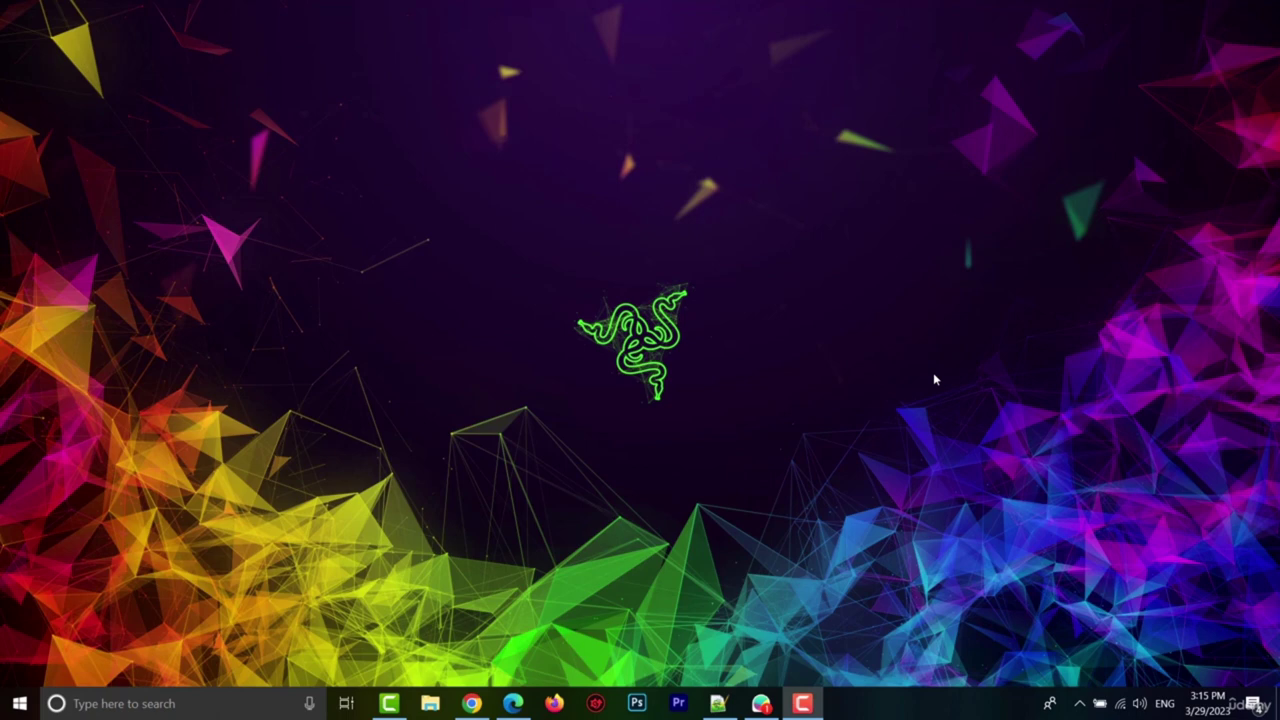
- Search Windows for "cmd", launch Command Prompt with standard rights, and close its window
{"action": "key", "text": "super"}
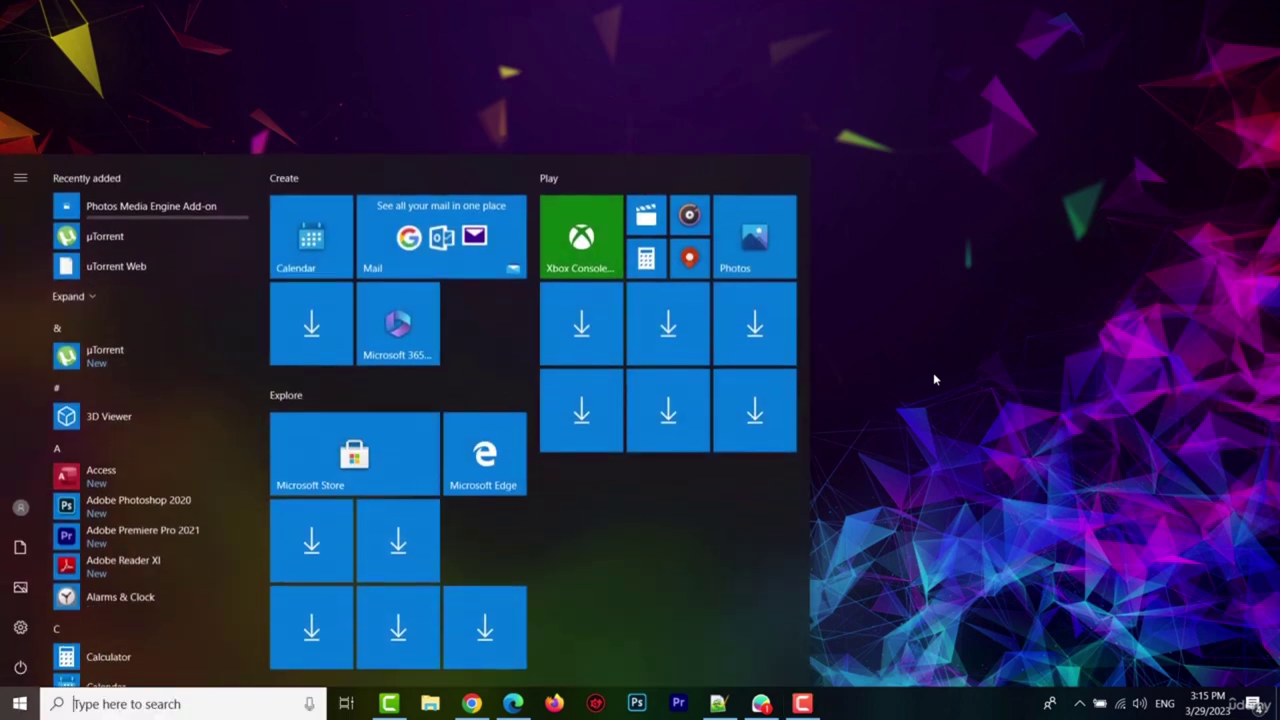
{"action": "type", "text": "cmd"}
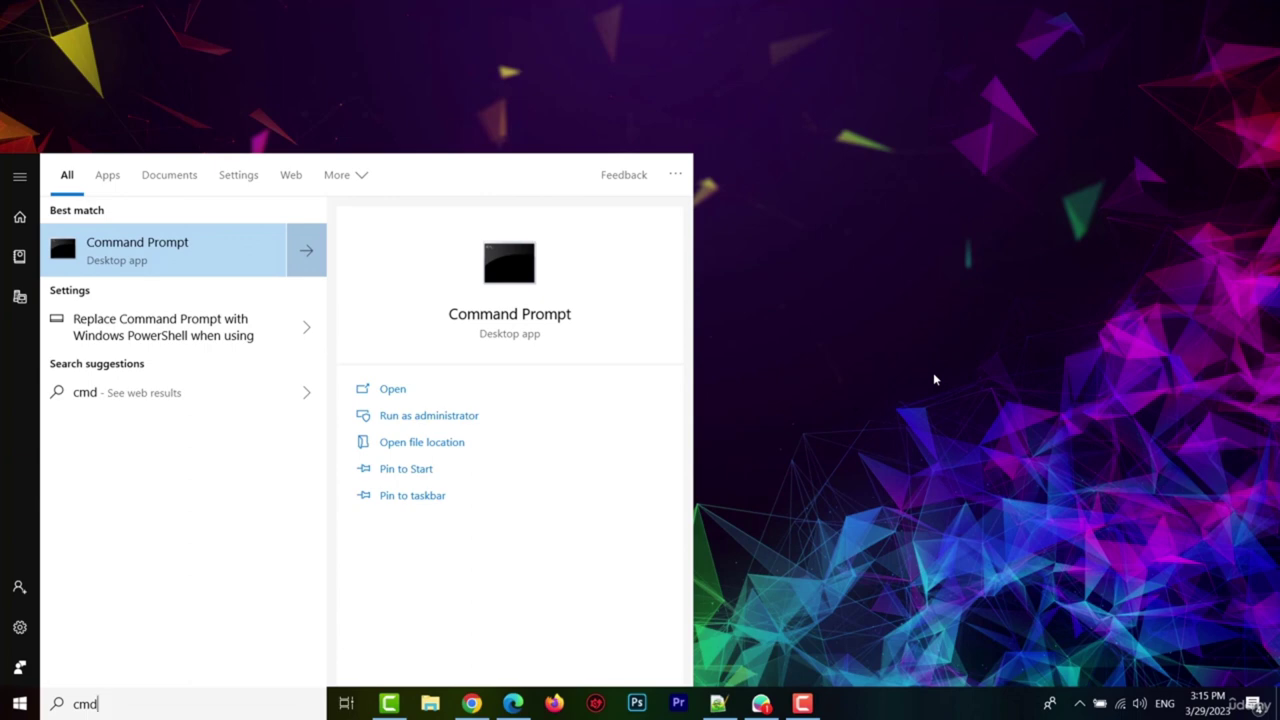
{"action": "key", "text": "Return"}
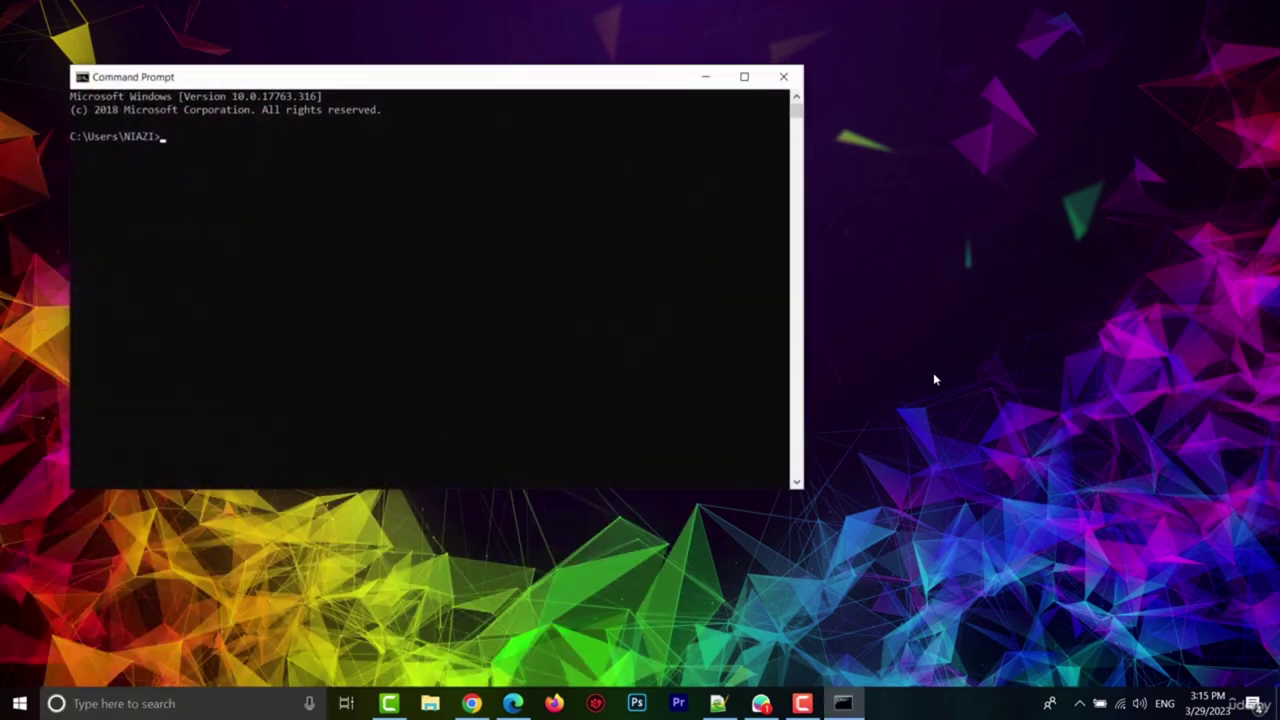
{"action": "left_click", "coordinate": [783, 78]}
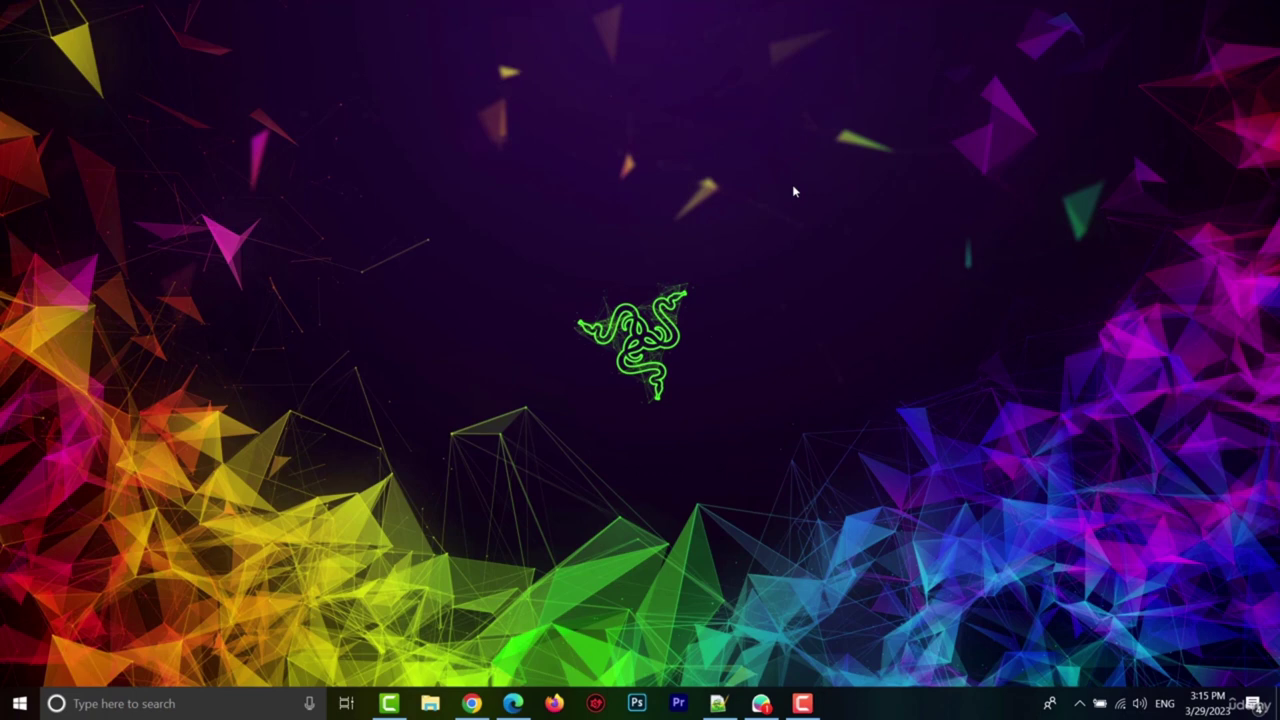
- Search Windows for "cmd", run Command Prompt as administrator, and close its window
{"action": "key", "text": "super"}
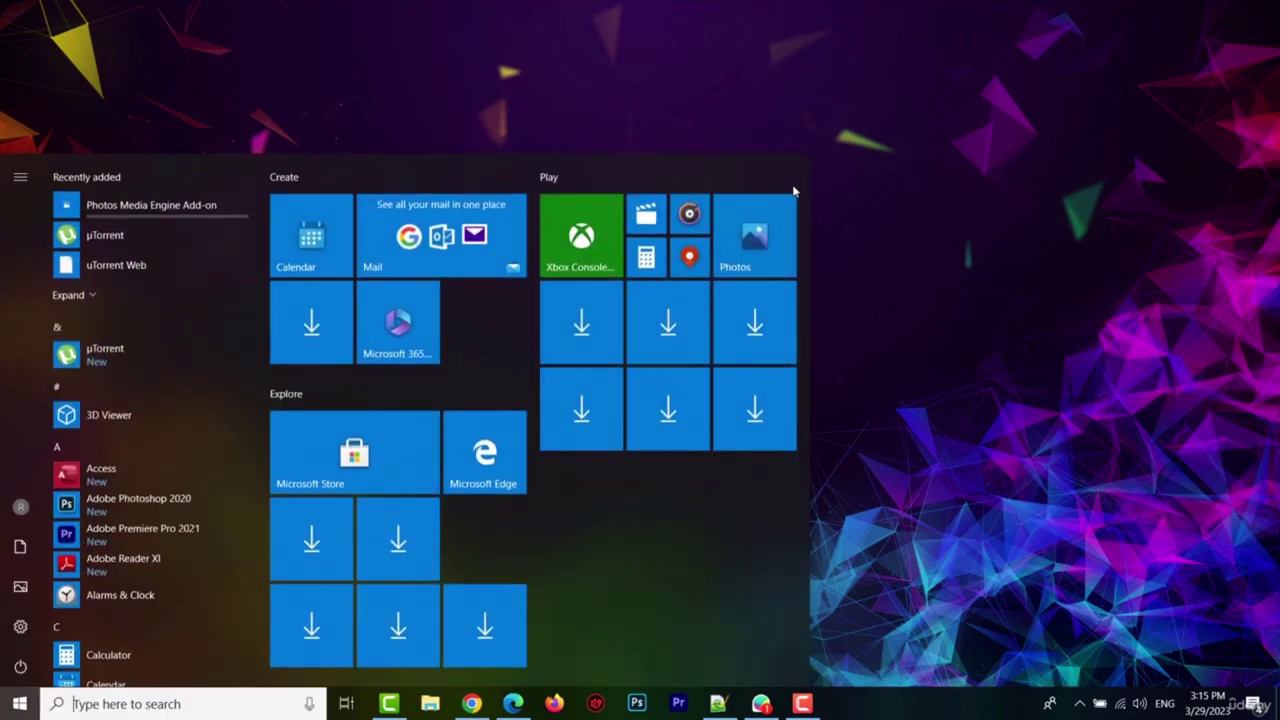
{"action": "type", "text": "cmd"}
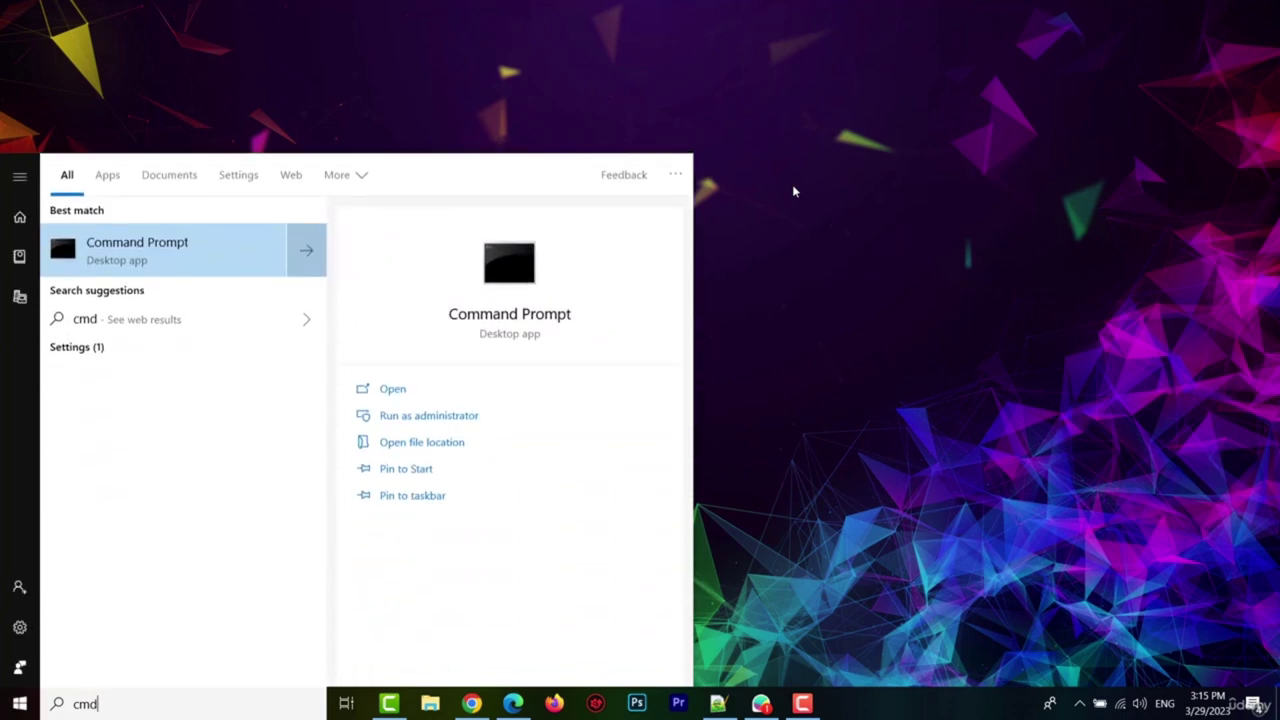
{"action": "right_click", "coordinate": [157, 247]}
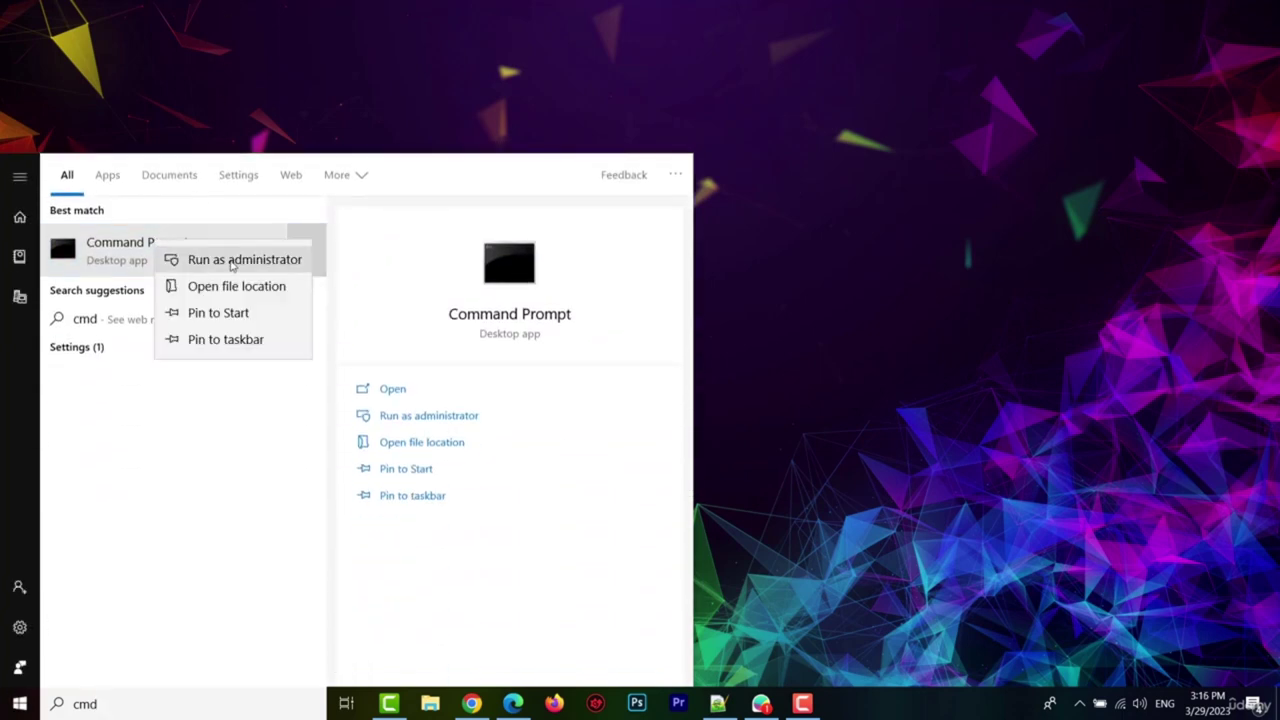
{"action": "left_click", "coordinate": [400, 416]}
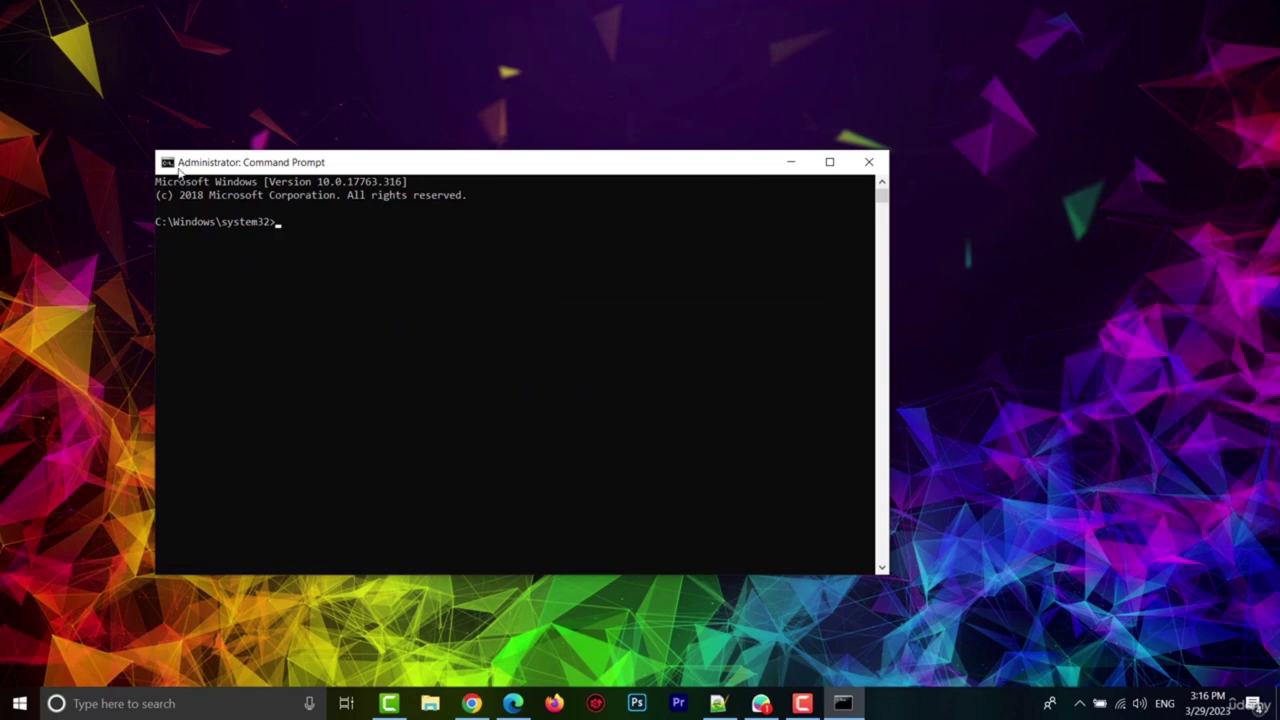
{"action": "left_click", "coordinate": [870, 163]}
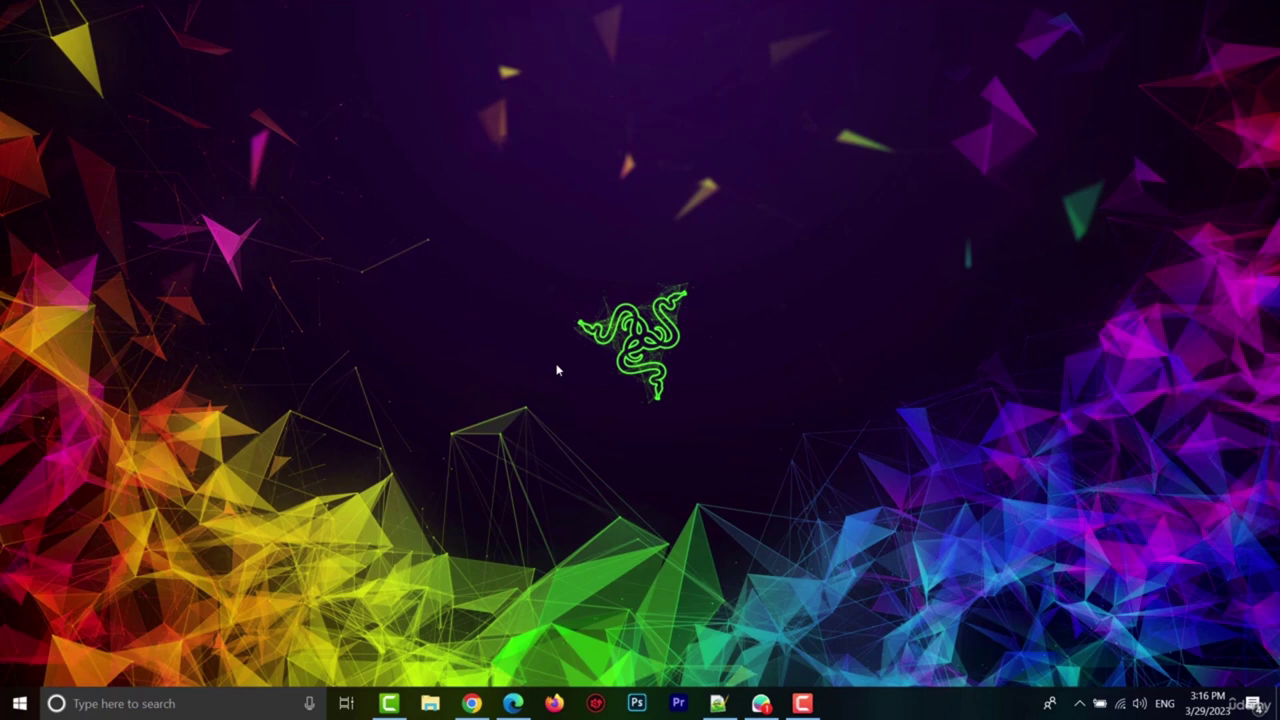
- Launch Command Prompt by running "cmd" from the Run dialog, and close its window
{"action": "key", "text": "super+r"}
{"action": "type", "text": "cmd"}
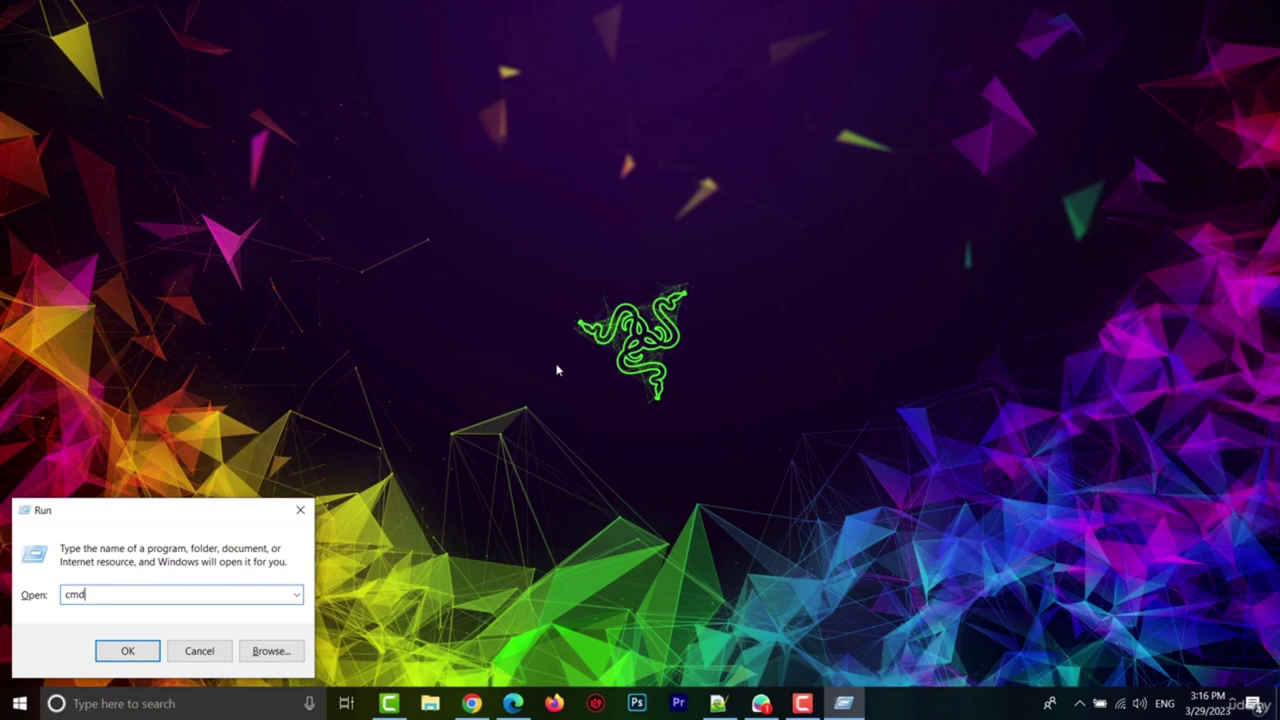
{"action": "key", "text": "Return"}
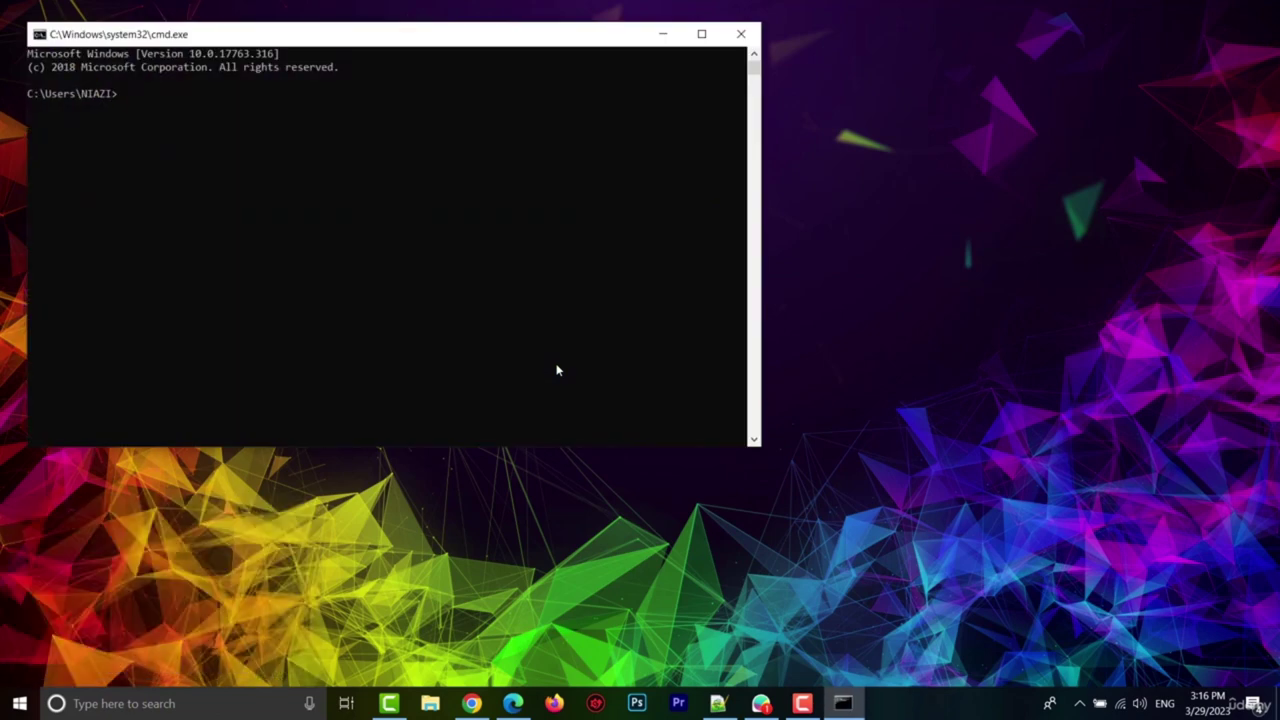
{"action": "left_click", "coordinate": [738, 36]}
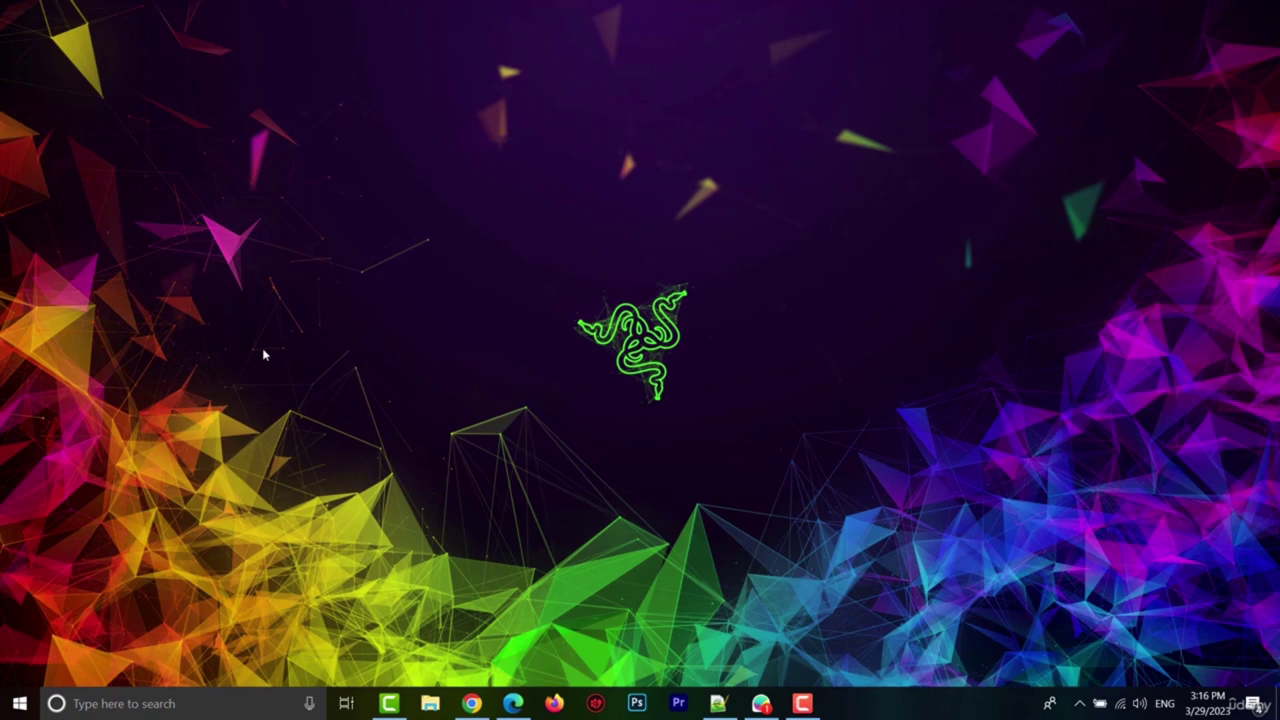
- Find Command Prompt in the Windows System group of the installed apps and open its file location
{"action": "left_click", "coordinate": [19, 703]}
{"action": "scroll", "coordinate": [178, 287], "scroll_direction": "down", "scroll_amount": 5}
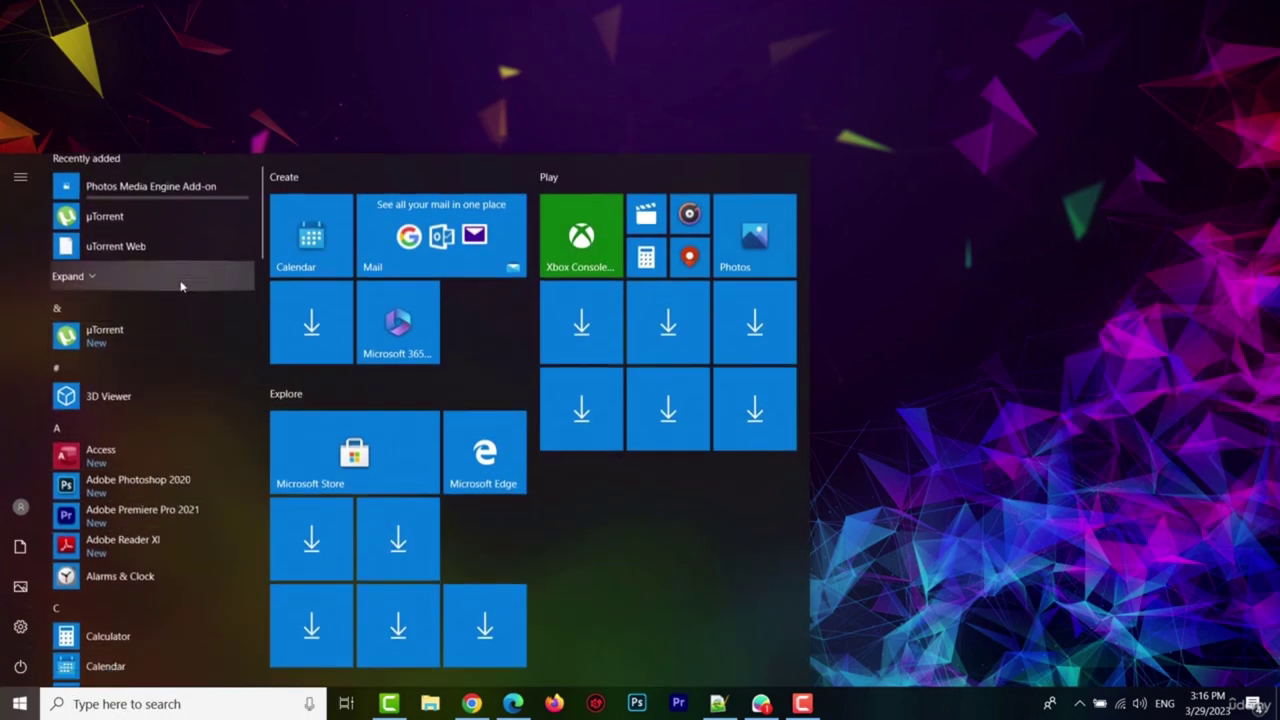
{"action": "scroll", "coordinate": [180, 287], "scroll_direction": "down", "scroll_amount": 10}
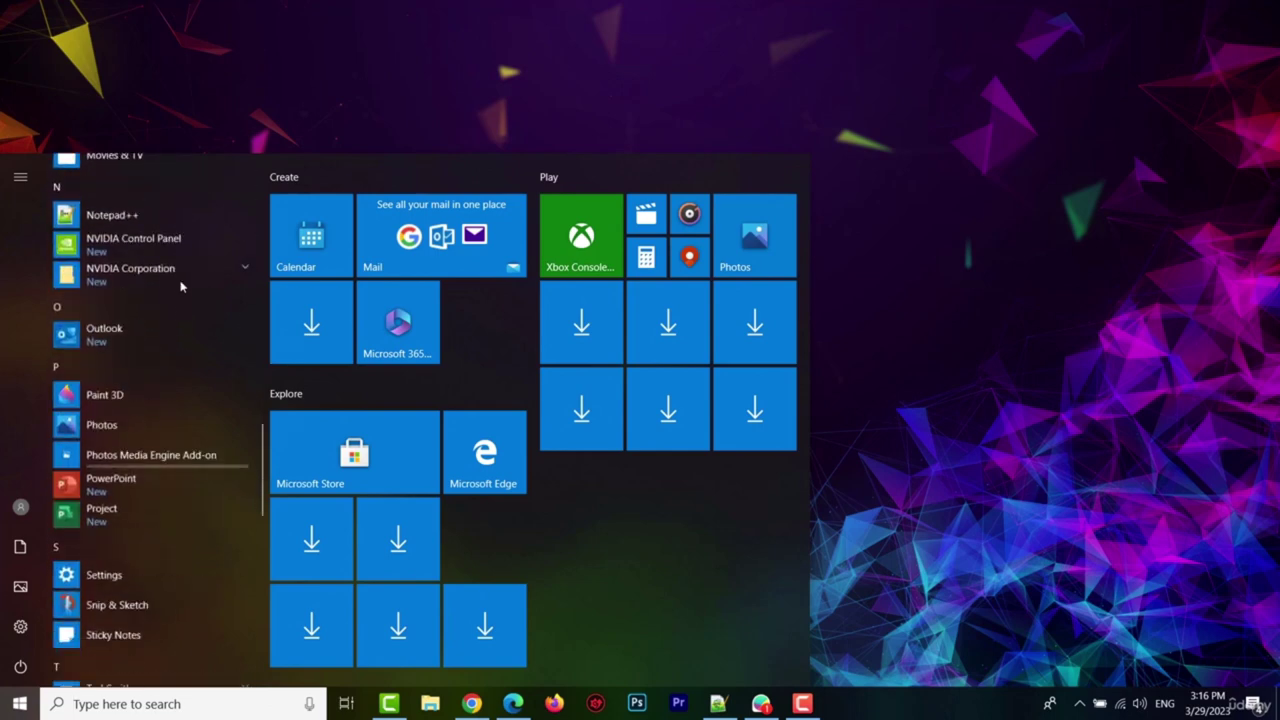
{"action": "scroll", "coordinate": [176, 284], "scroll_direction": "down", "scroll_amount": 10}
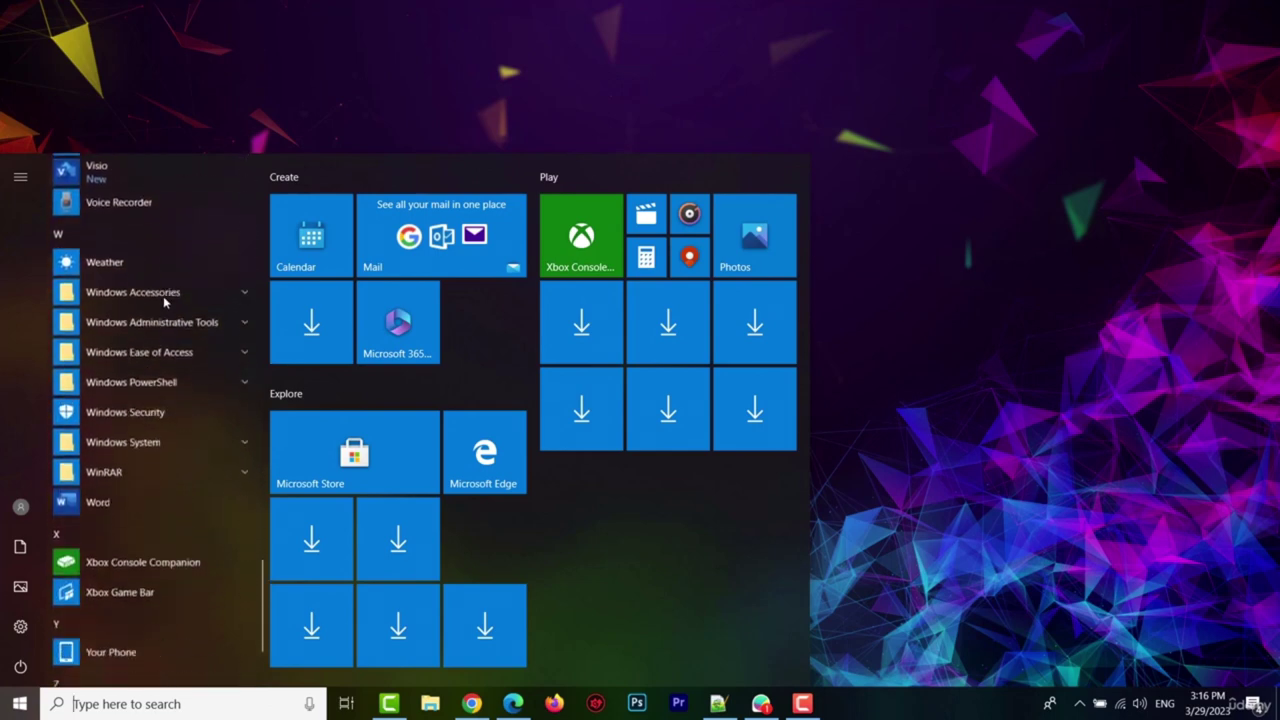
{"action": "left_click", "coordinate": [179, 440]}
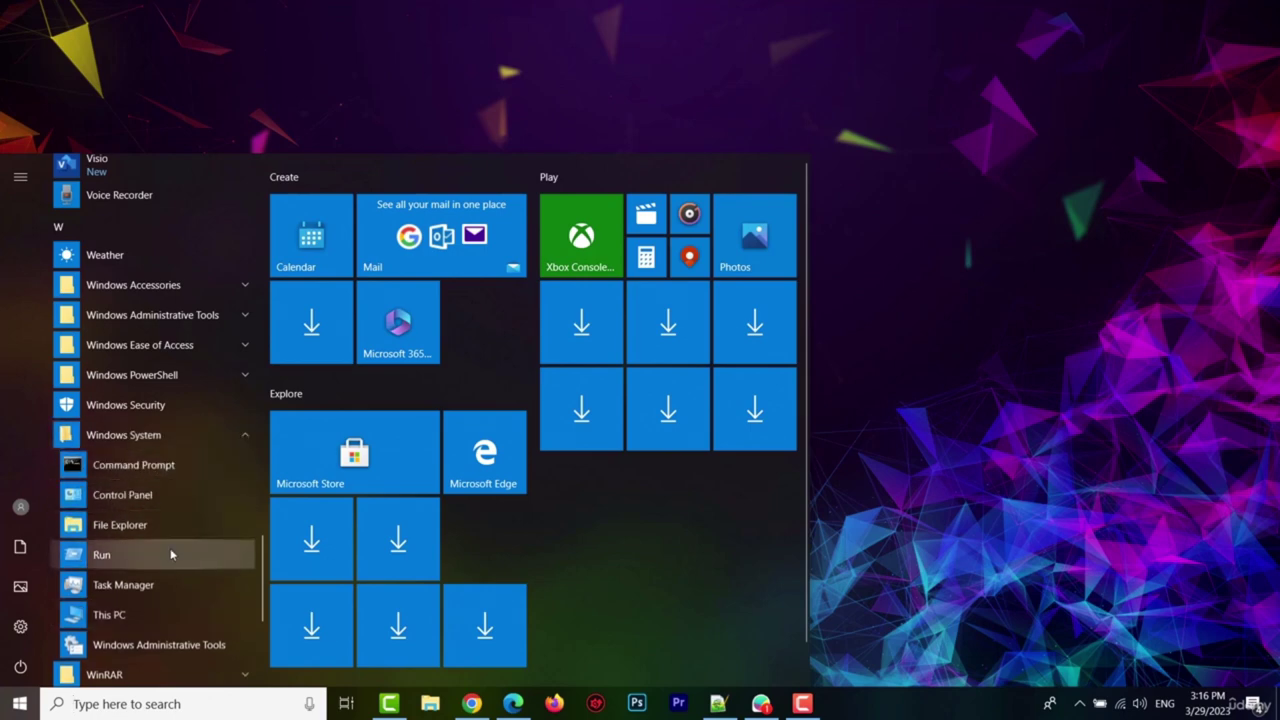
{"action": "right_click", "coordinate": [190, 463]}
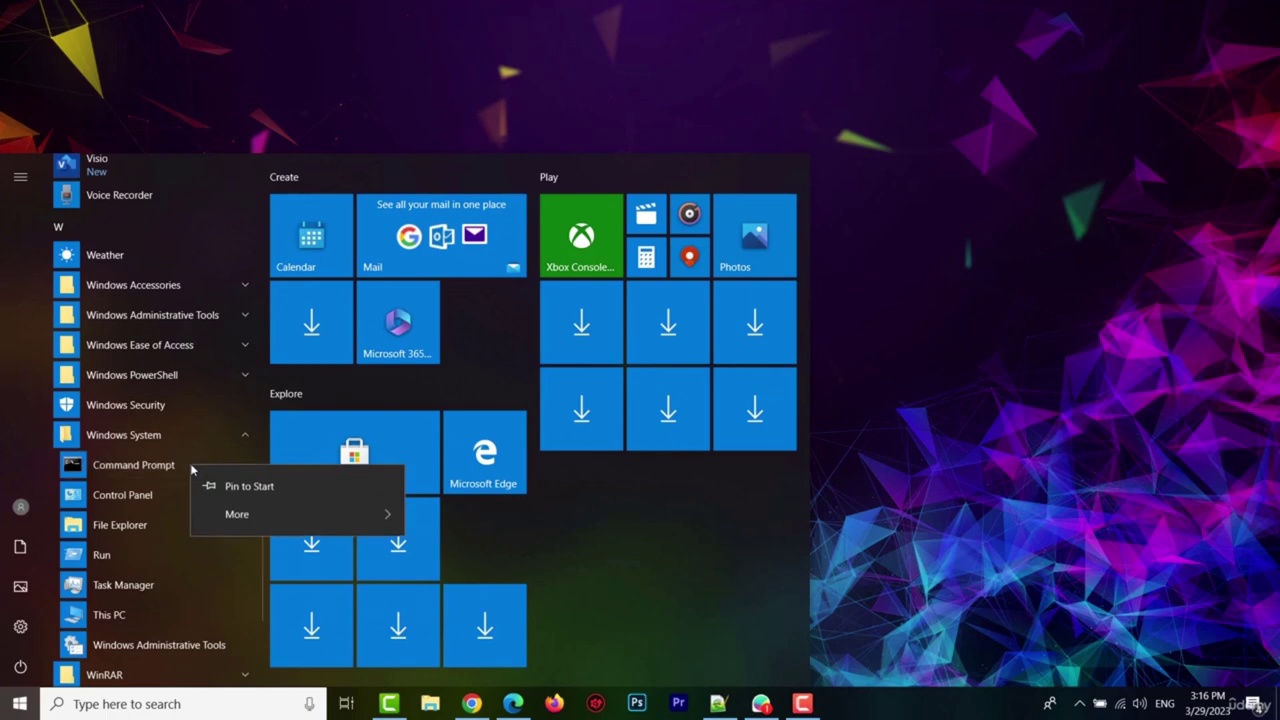
{"action": "mouse_move", "coordinate": [383, 516]}
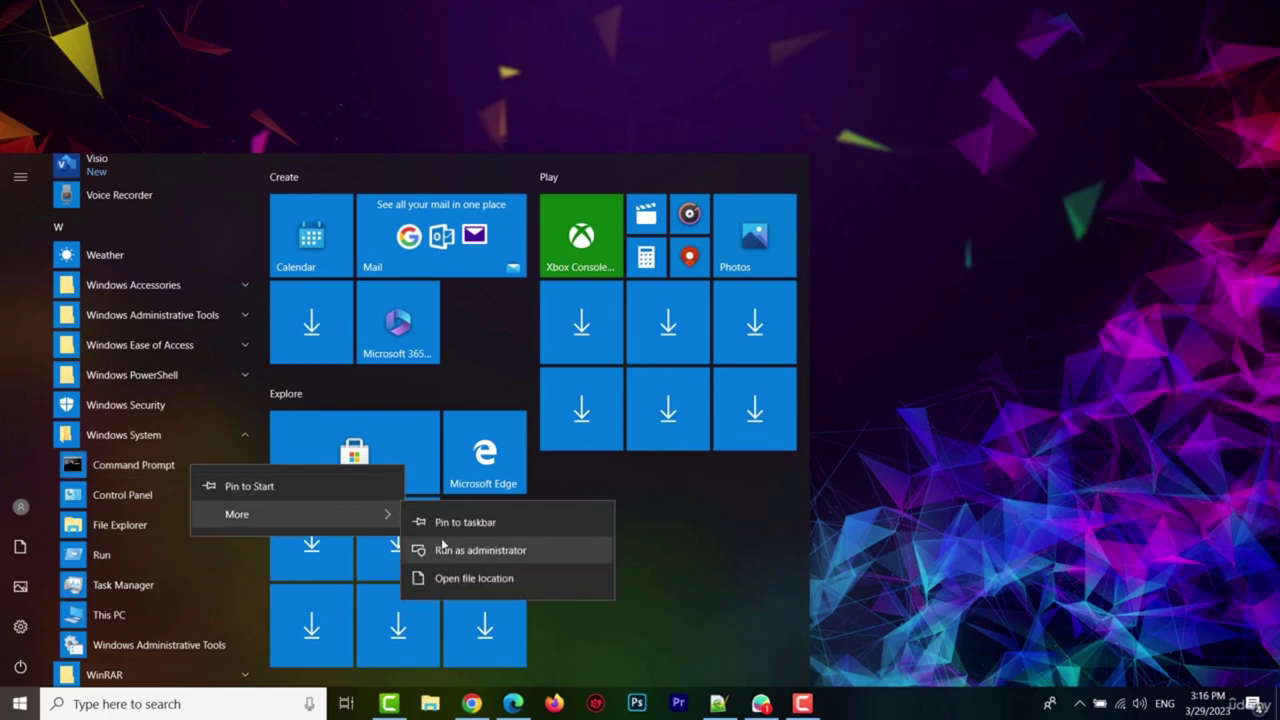
{"action": "left_click", "coordinate": [449, 576]}
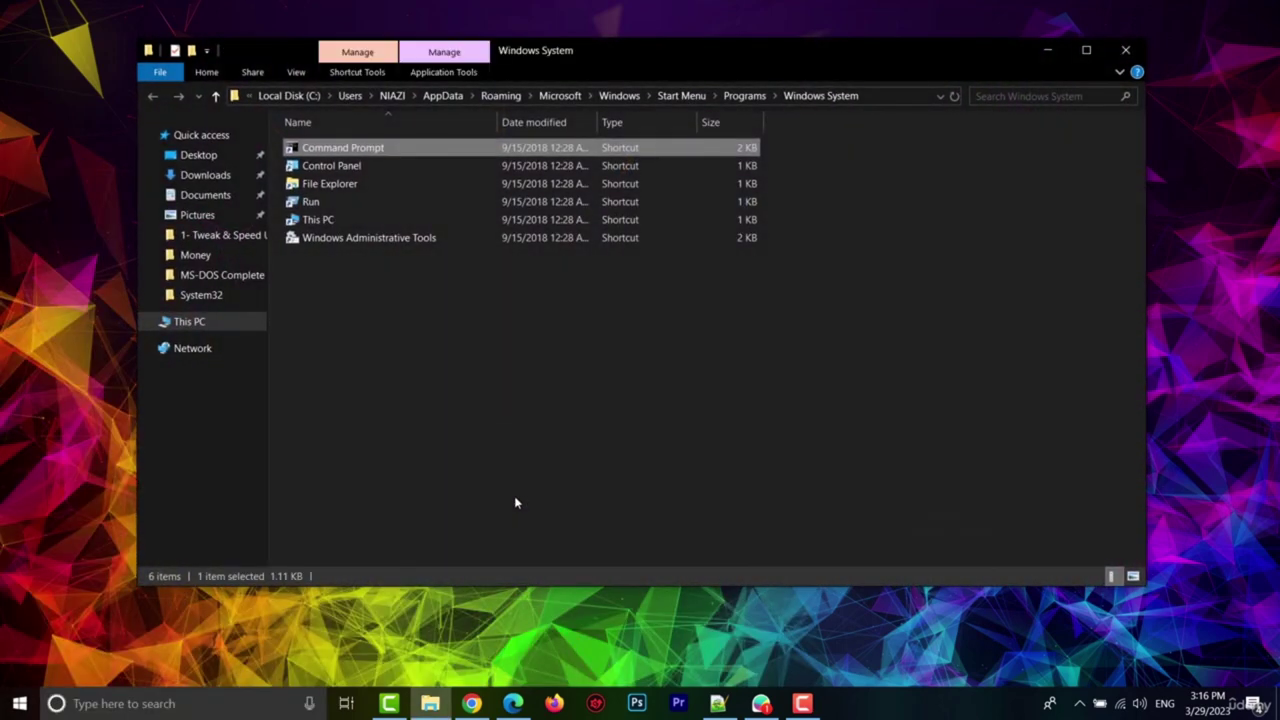
- Open the file location of the Command Prompt shortcut's target and show the folder's full path
{"action": "right_click", "coordinate": [367, 155]}
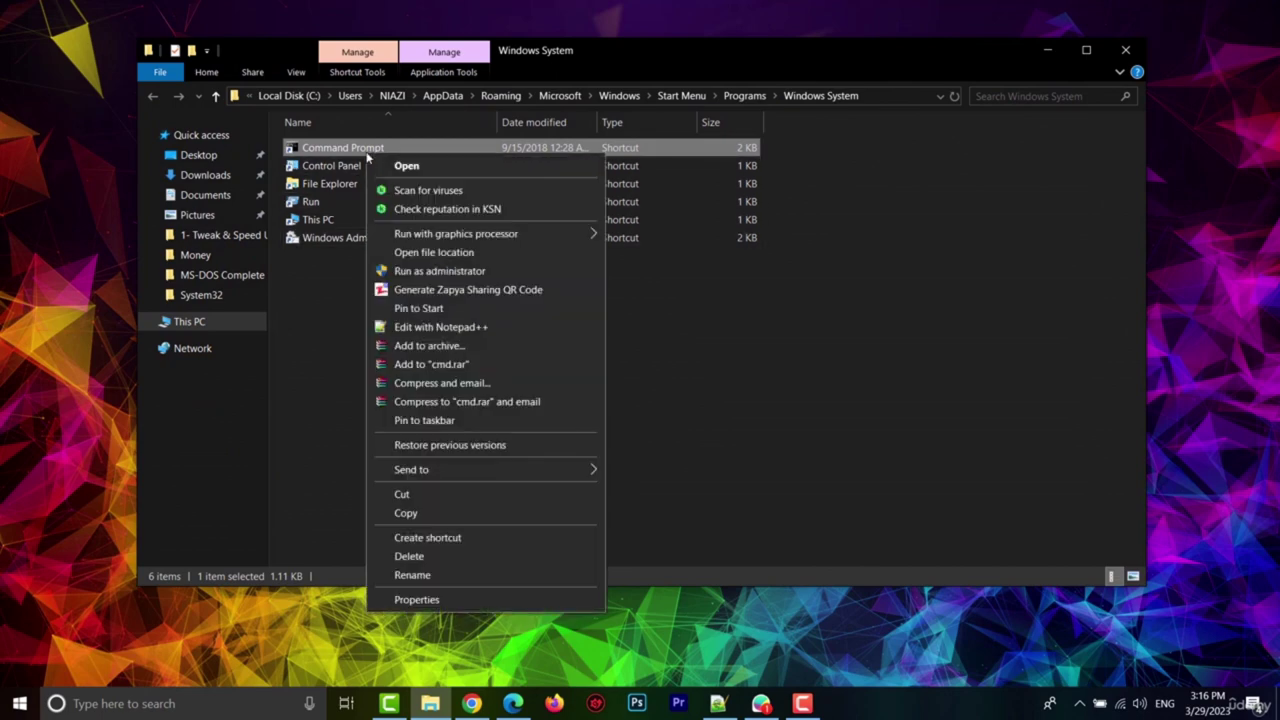
{"action": "left_click", "coordinate": [474, 256]}
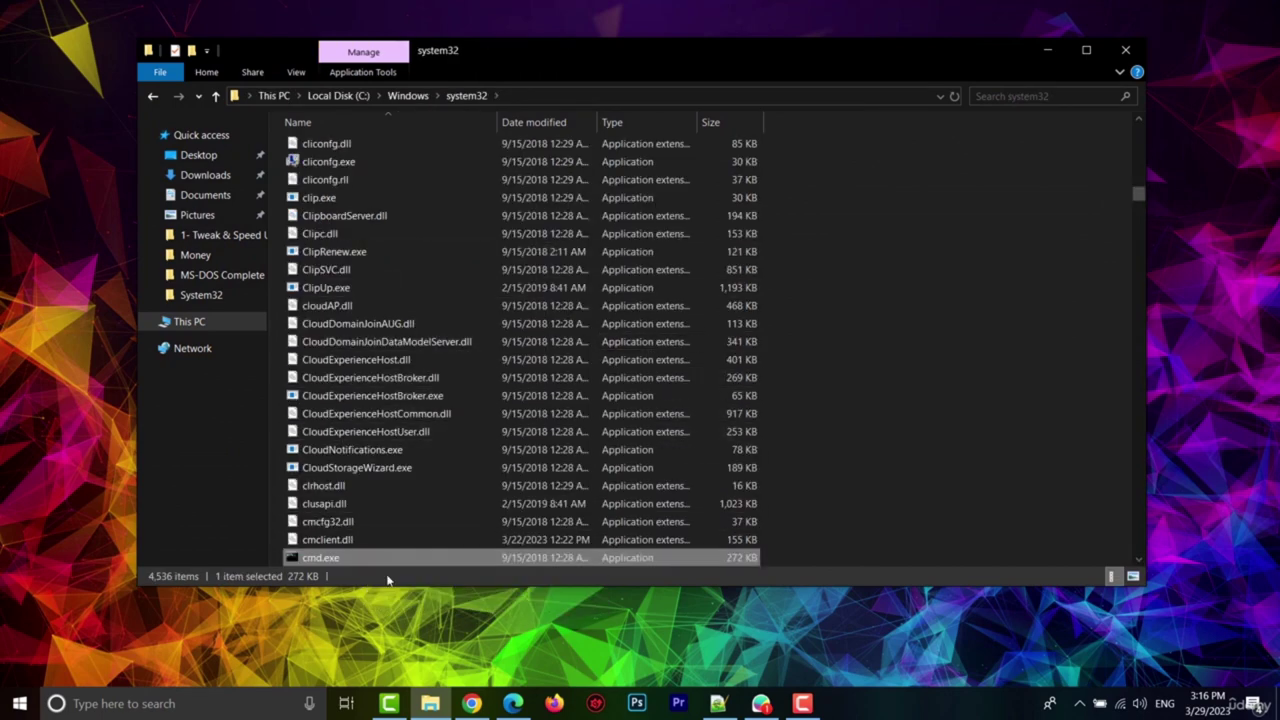
{"action": "left_click", "coordinate": [529, 96]}
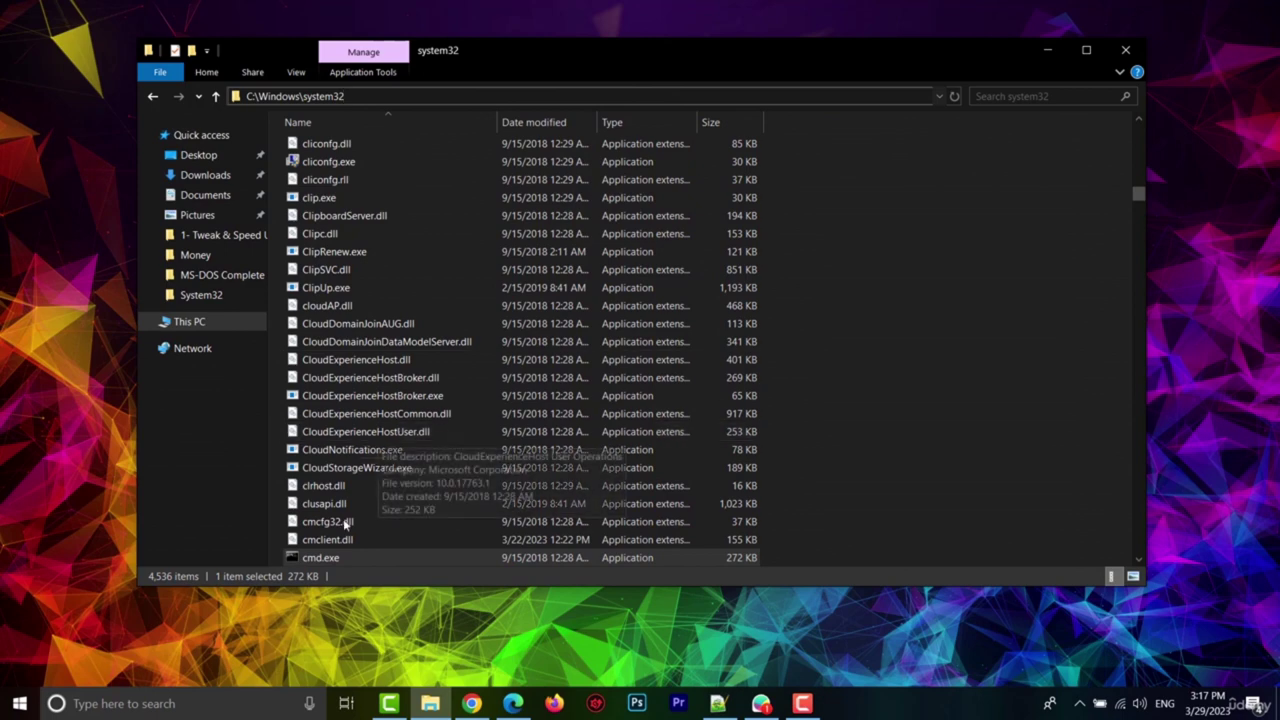
- Launch cmd.exe directly from the system32 folder, close it, and run the same file as administrator
{"action": "double_click", "coordinate": [322, 558]}
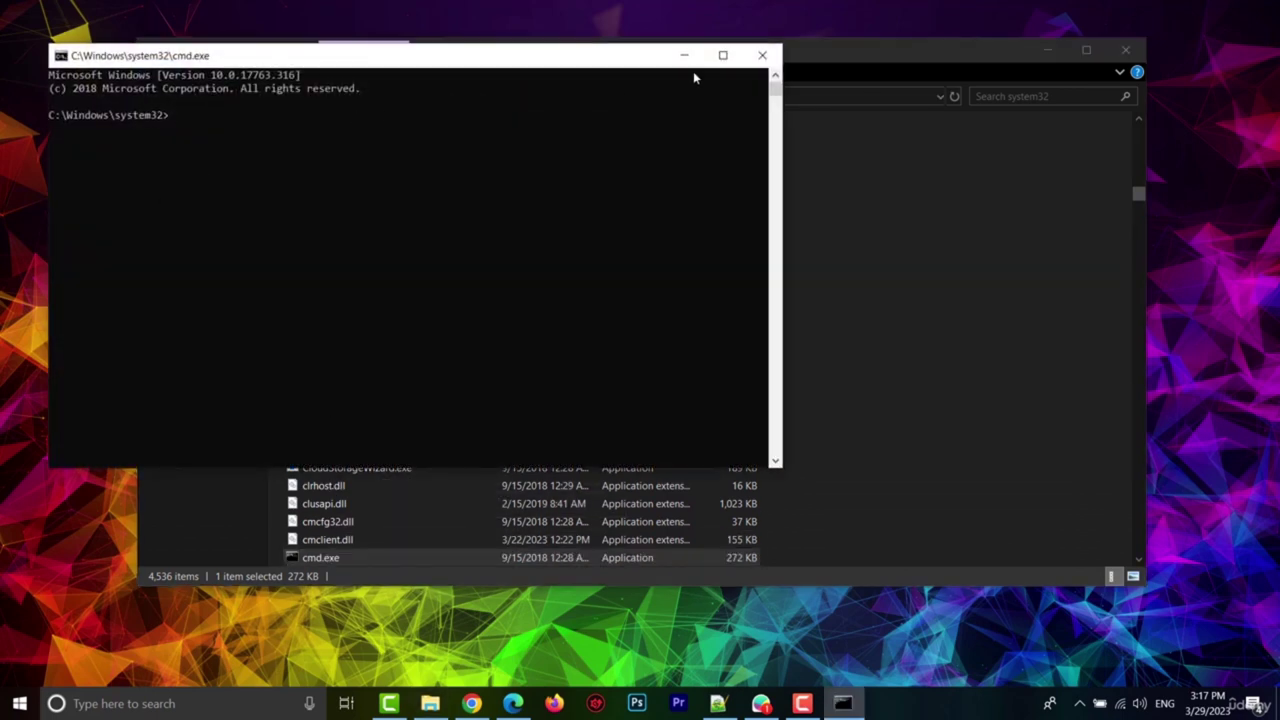
{"action": "left_click", "coordinate": [760, 52]}
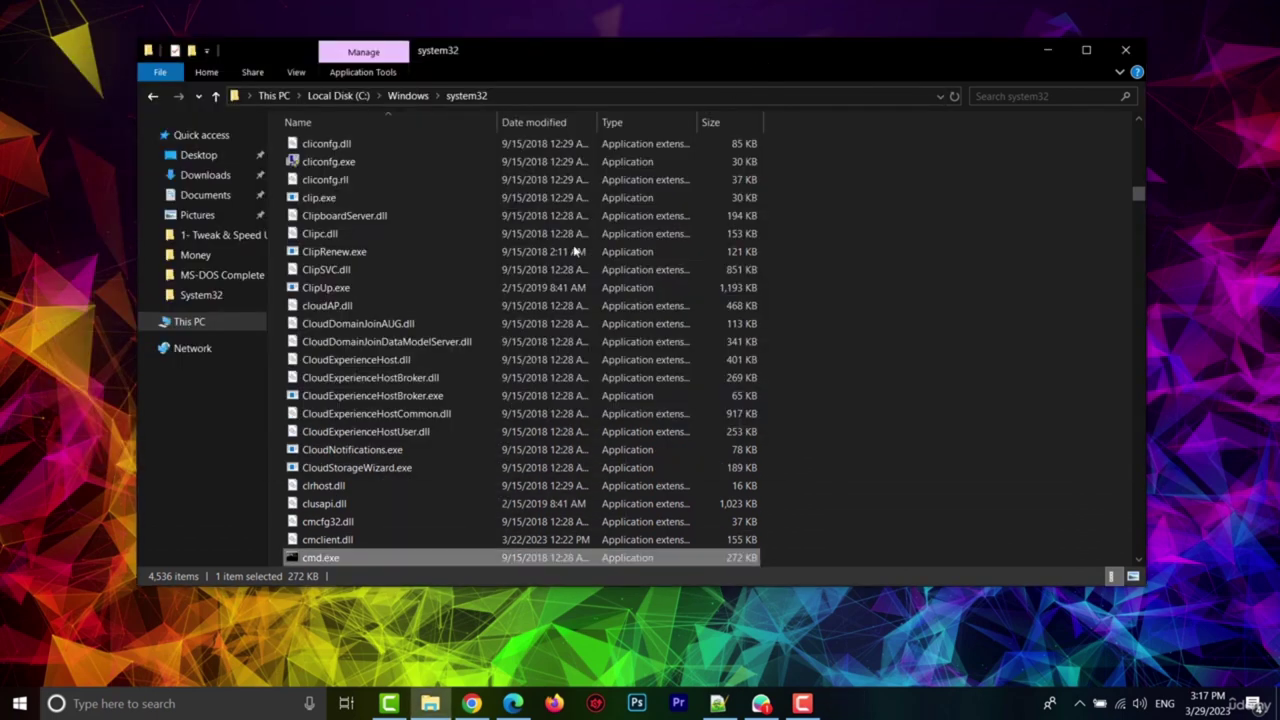
{"action": "right_click", "coordinate": [319, 560]}
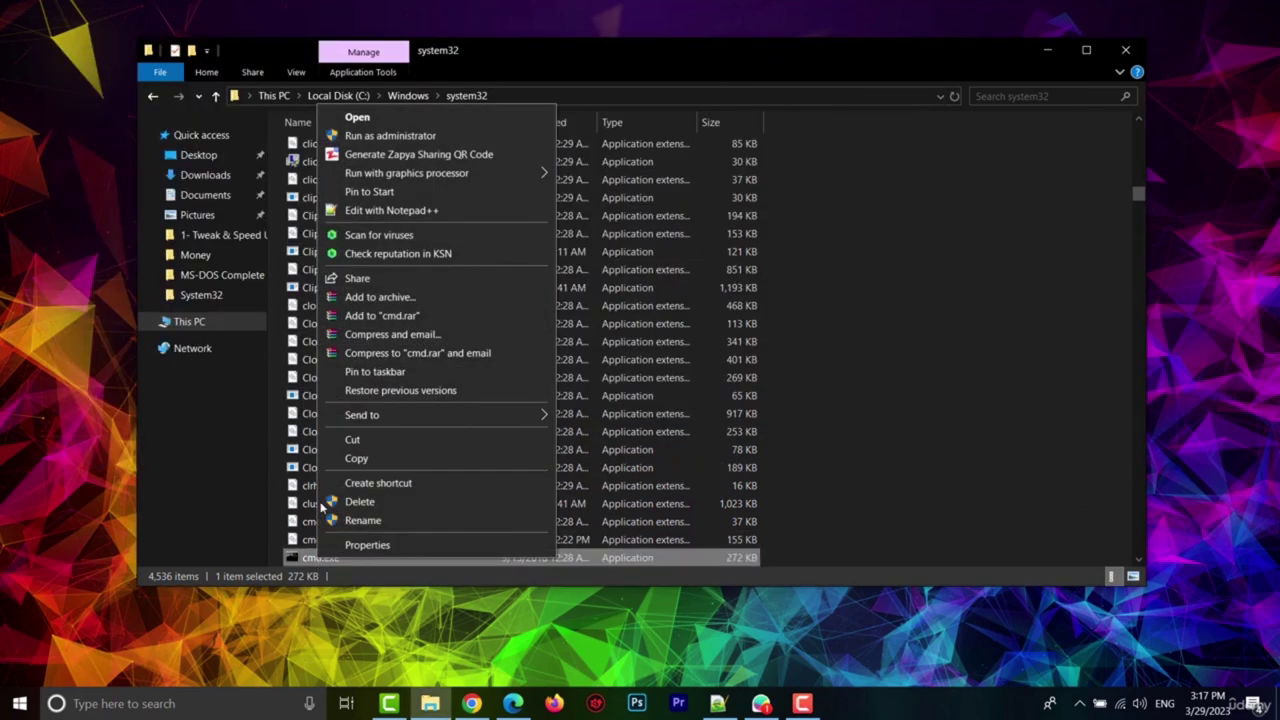
{"action": "left_click", "coordinate": [409, 140]}
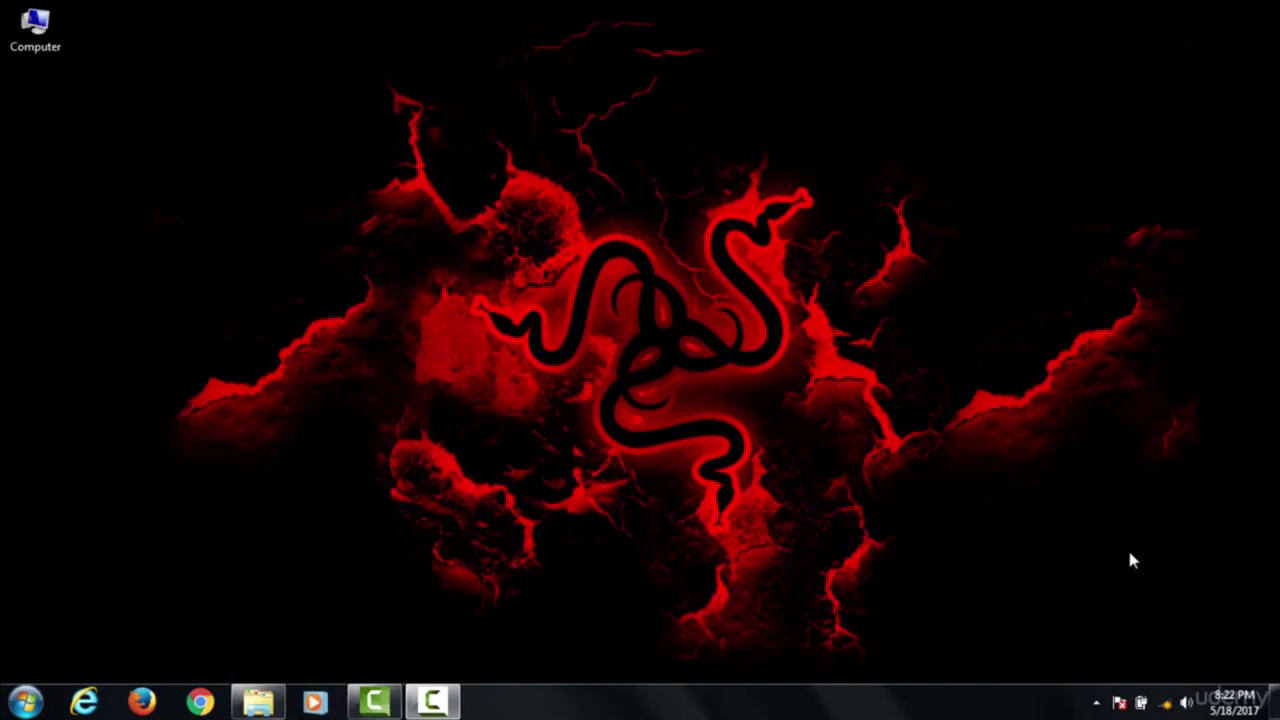
- Launch "cmd" through the Run dialog and move the console window closer to the desktop's centre
{"action": "key", "text": "super+r"}
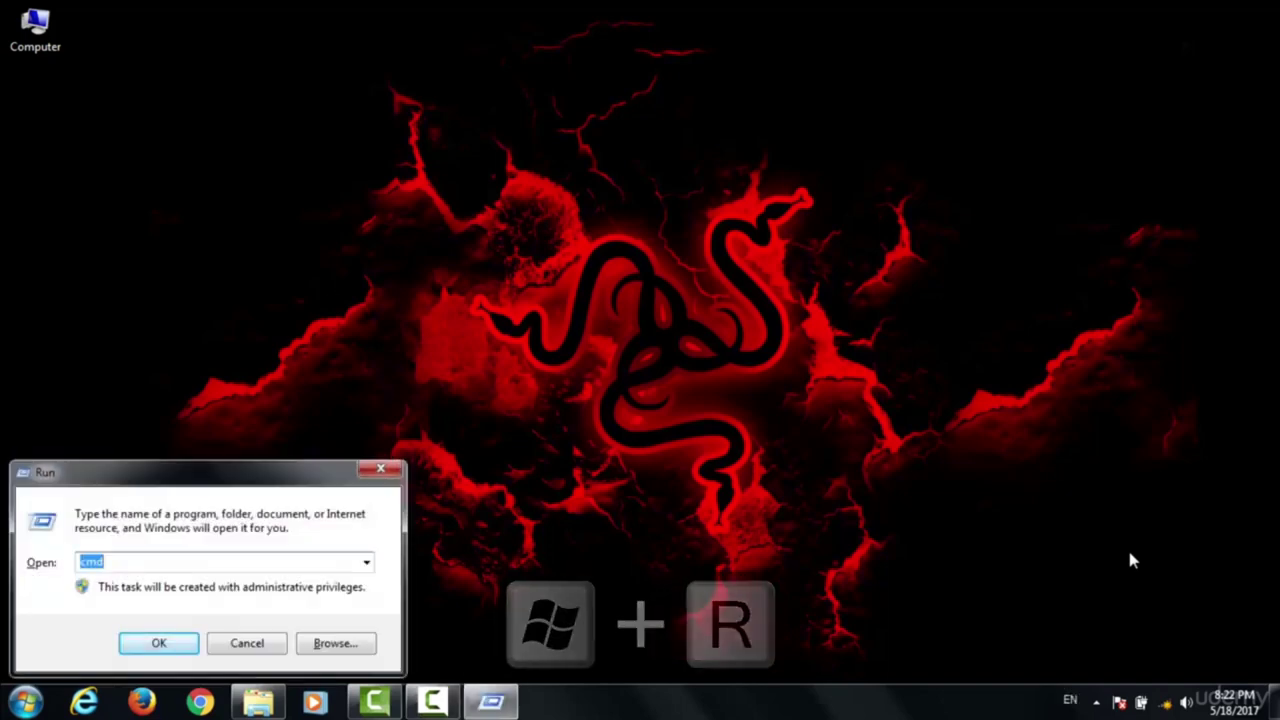
{"action": "key", "text": "Return"}
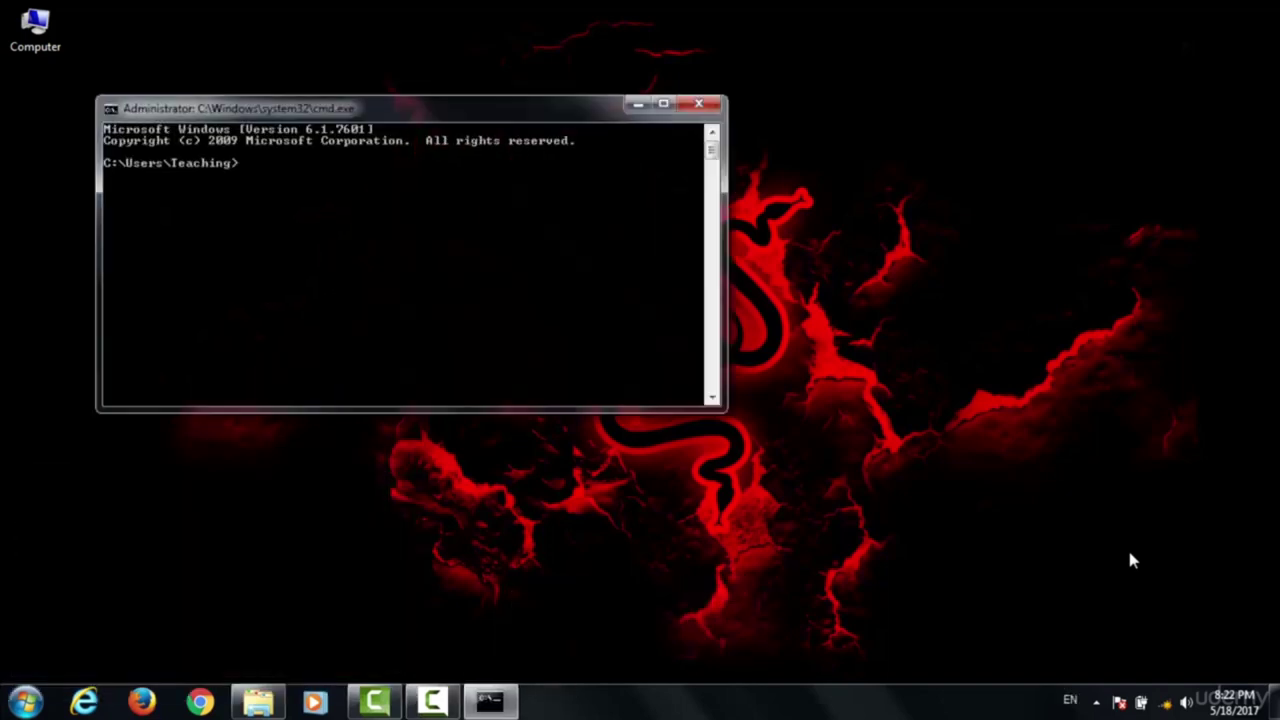
{"action": "left_click_drag", "start_coordinate": [539, 112], "coordinate": [668, 153]}
- Display the complete help for the color command with "color/?"
{"action": "type", "text": "colo"}
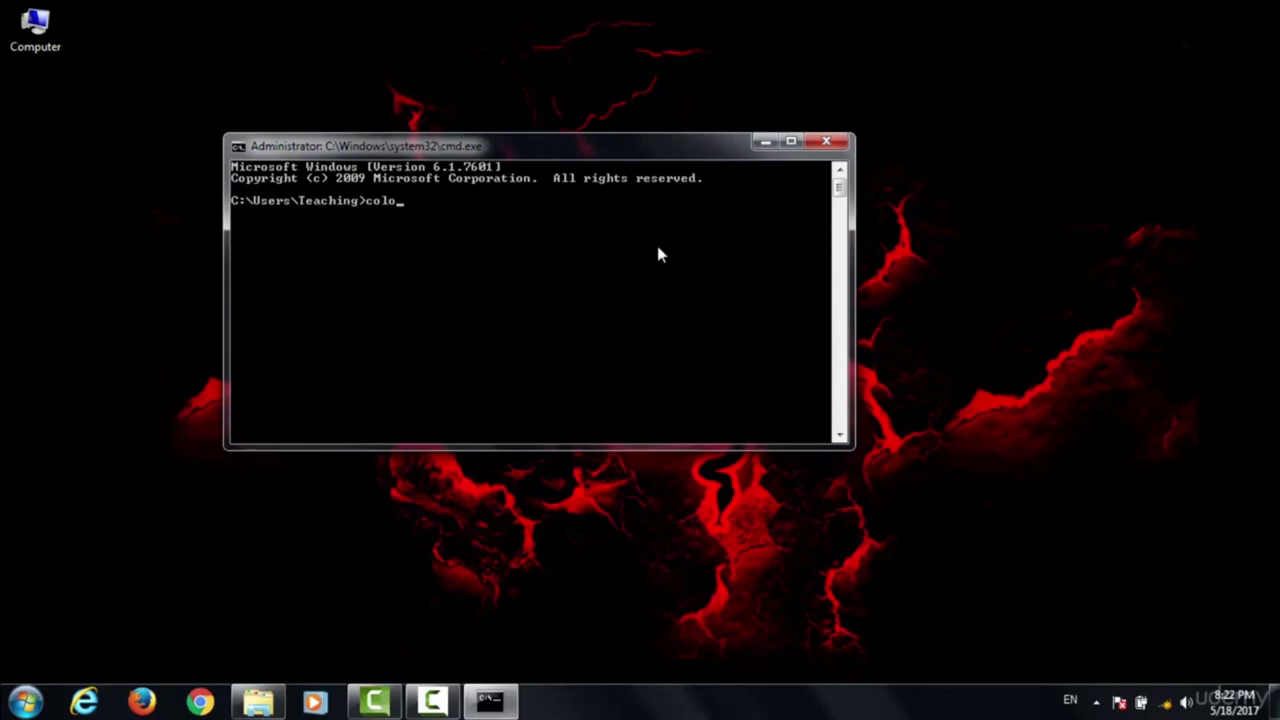
{"action": "type", "text": "r/"}
{"action": "type", "text": "?"}
{"action": "key", "text": "Return"}
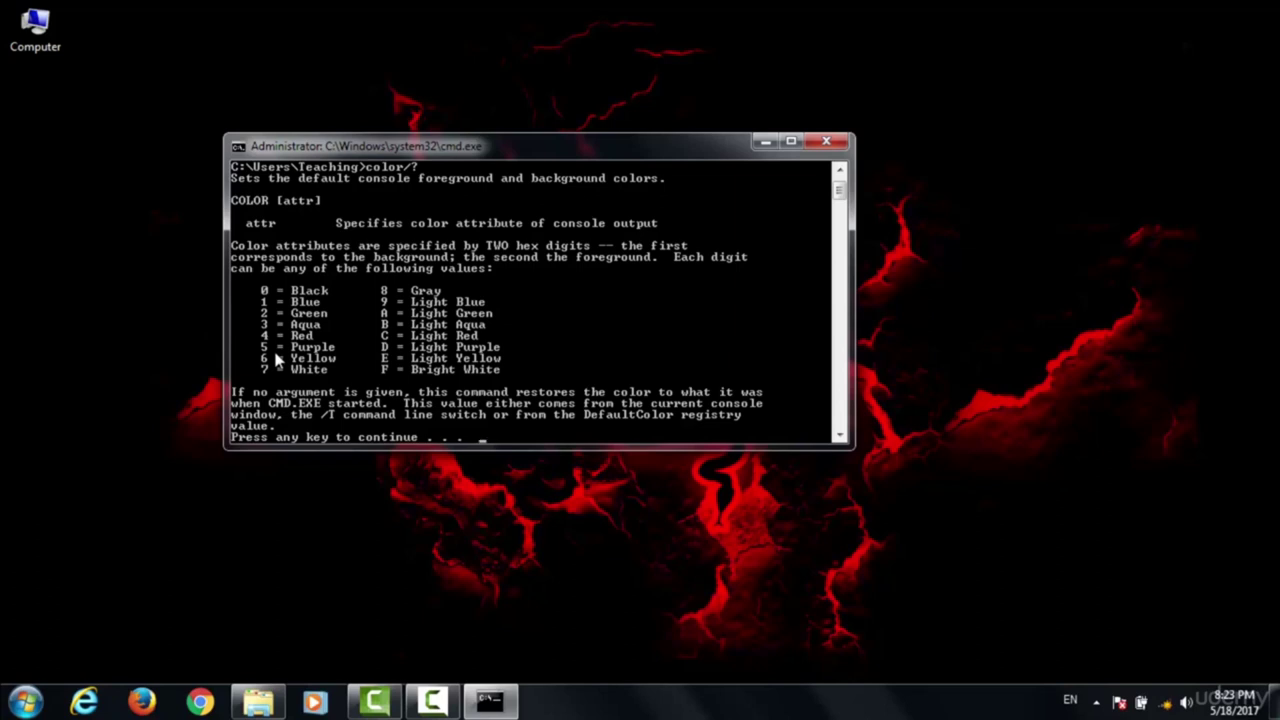
{"action": "key", "text": "space"}
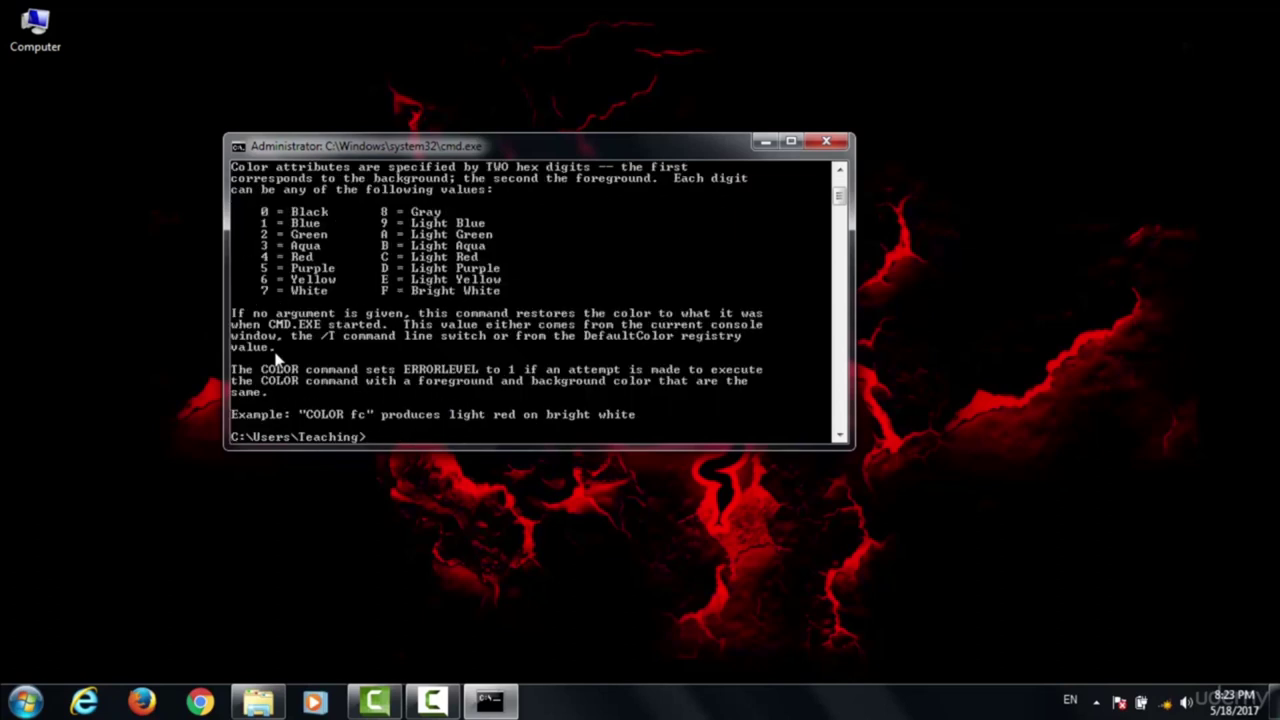
- Change the console to yellow text on a red background with the command "color 46"
{"action": "type", "text": "color"}
{"action": "type", "text": "4"}
{"action": "type", "text": "6"}
{"action": "key", "text": "Return"}
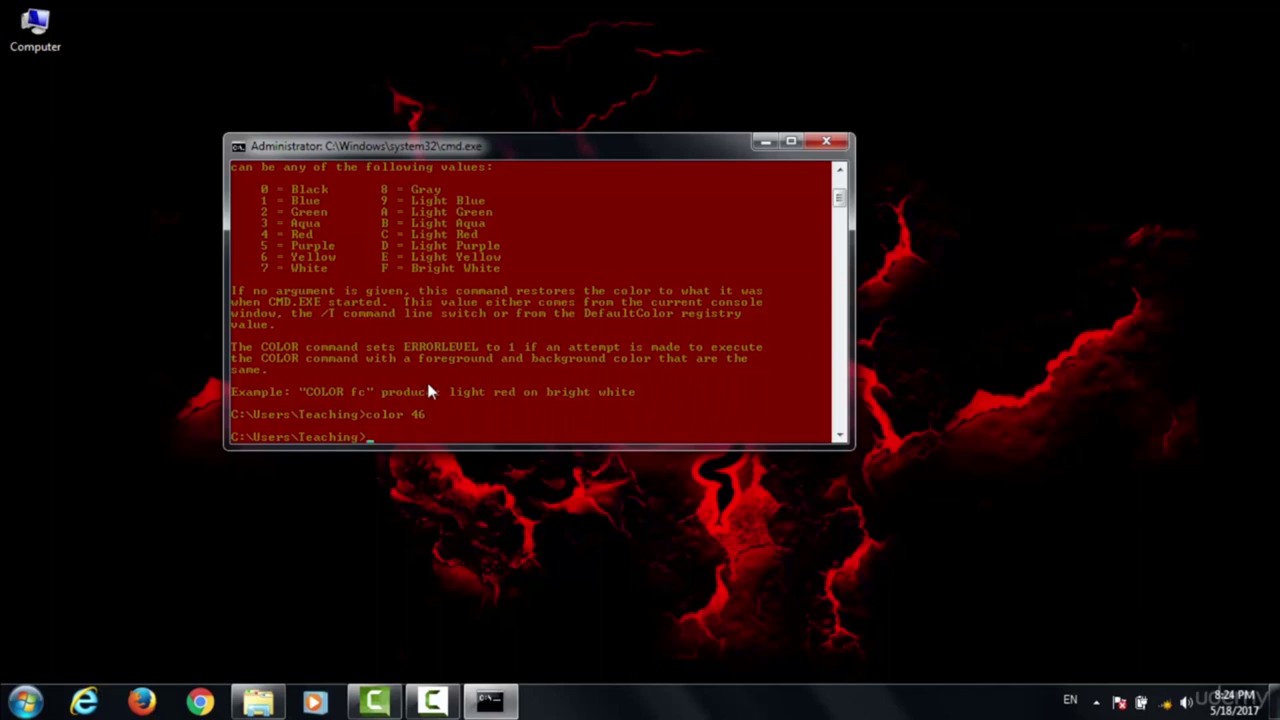
- Set the console's screen background to black and its screen text to green in the window properties
{"action": "right_click", "coordinate": [538, 155]}
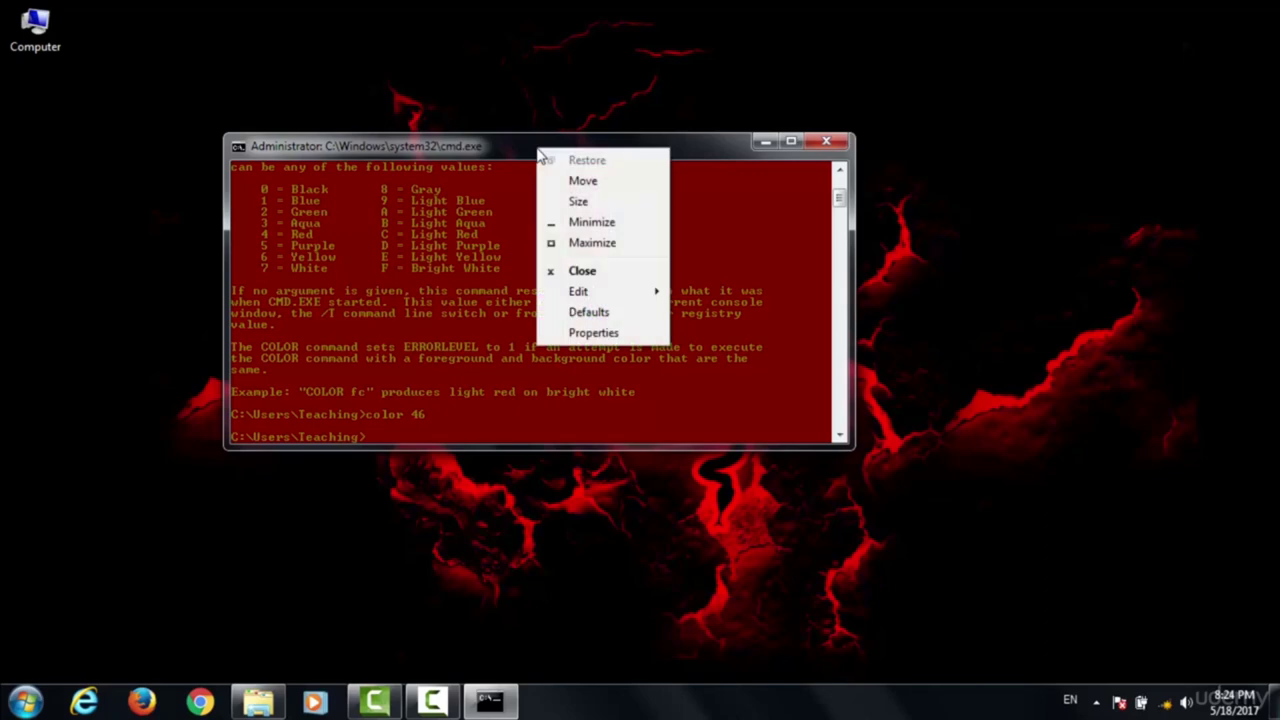
{"action": "left_click", "coordinate": [578, 334]}
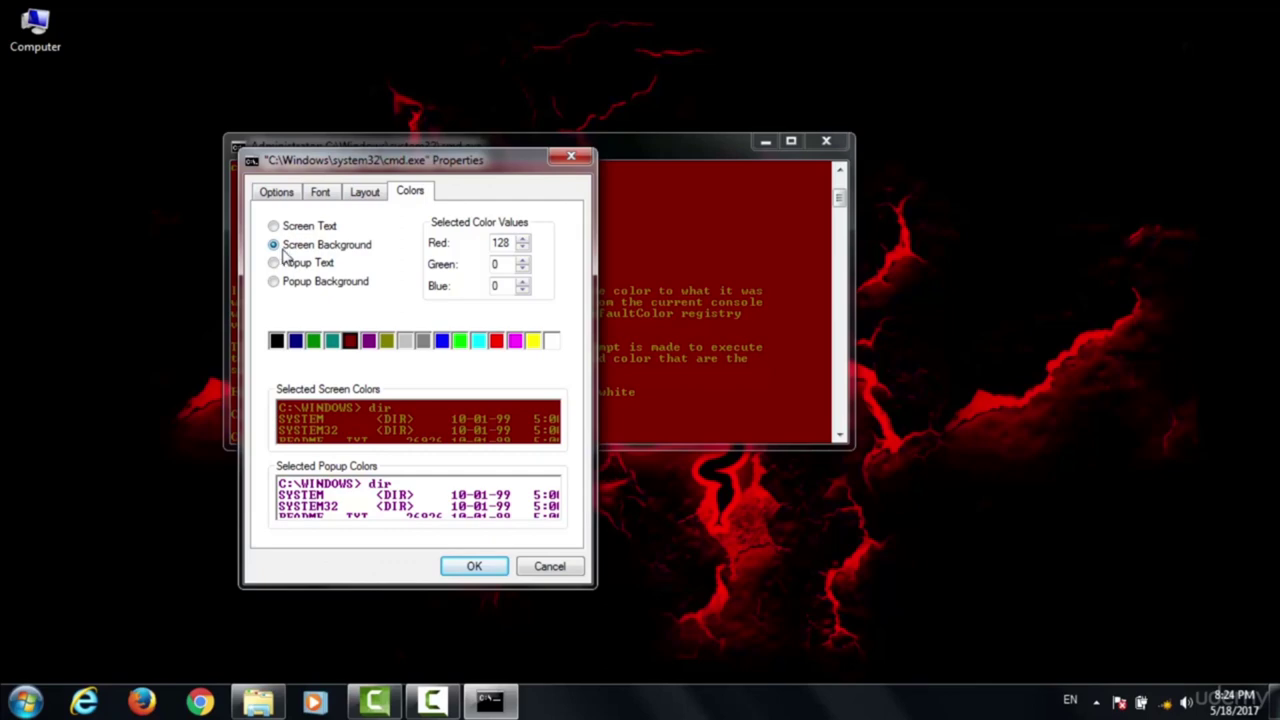
{"action": "left_click", "coordinate": [277, 341]}
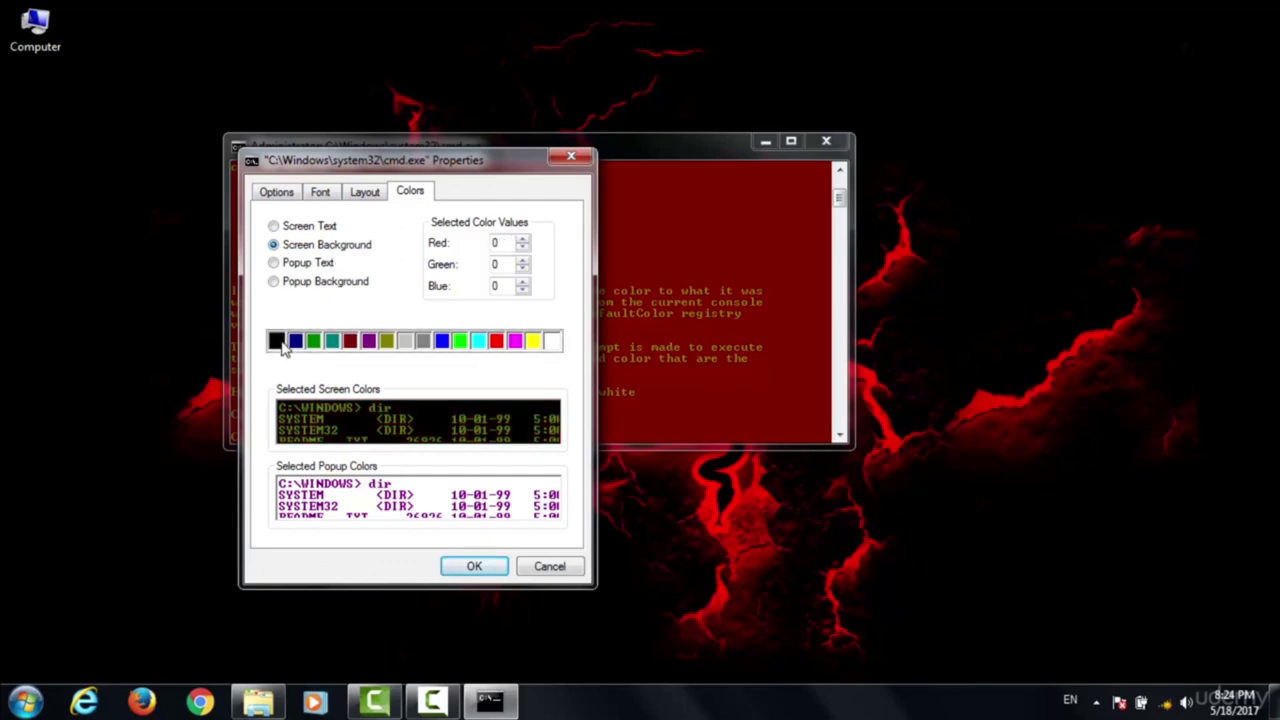
{"action": "left_click", "coordinate": [313, 228]}
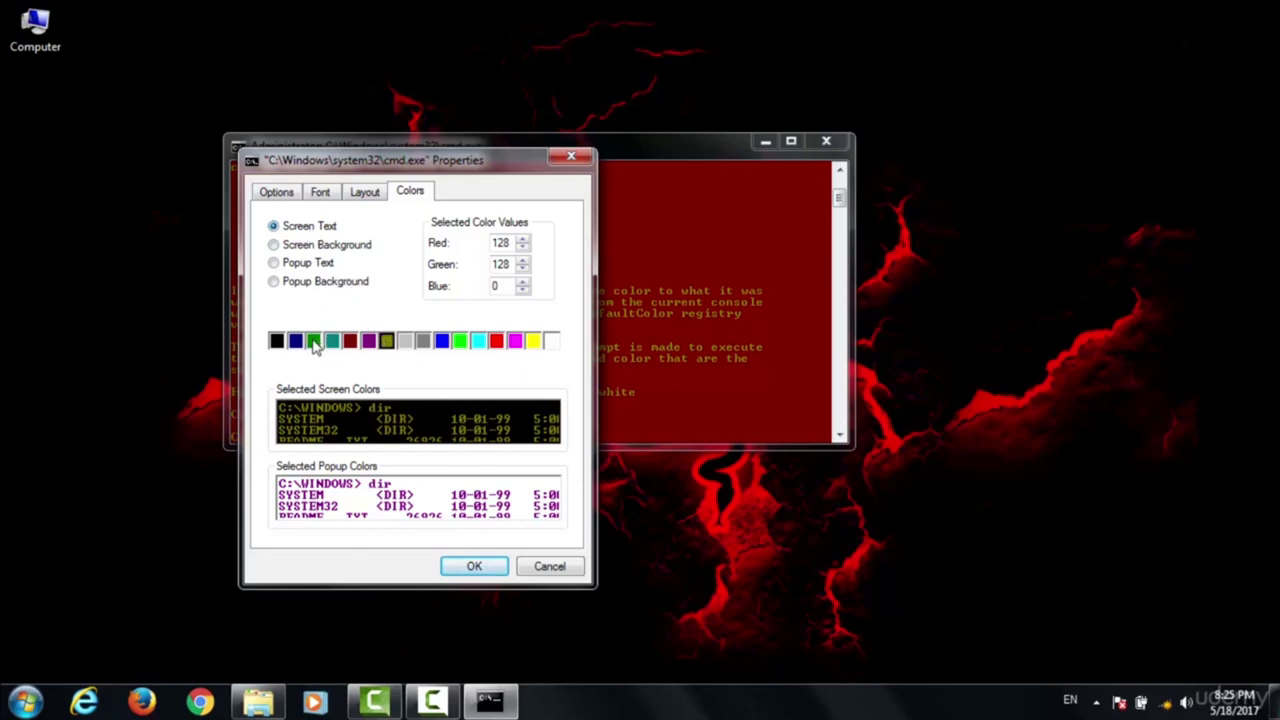
{"action": "left_click", "coordinate": [313, 342]}
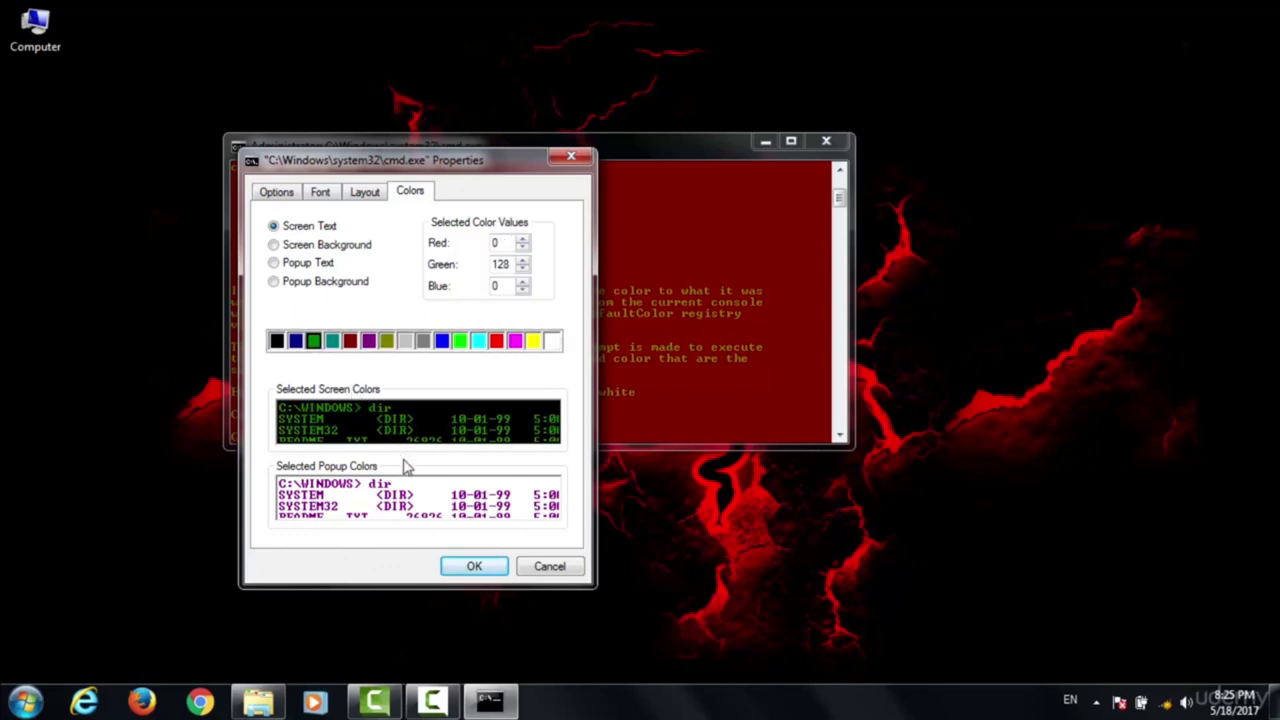
{"action": "left_click", "coordinate": [468, 567]}
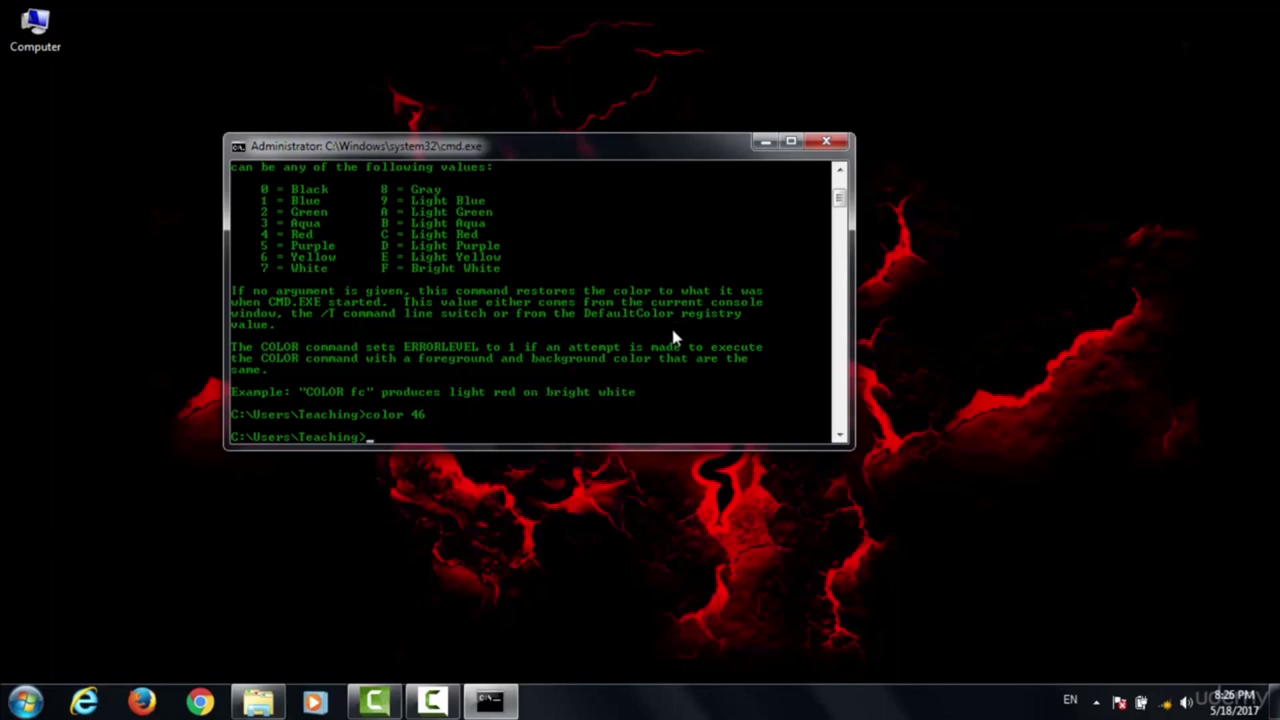
- Close the console, relaunch "cmd" through the Run dialog and move its window closer to the desktop's centre
{"action": "left_click", "coordinate": [826, 143]}
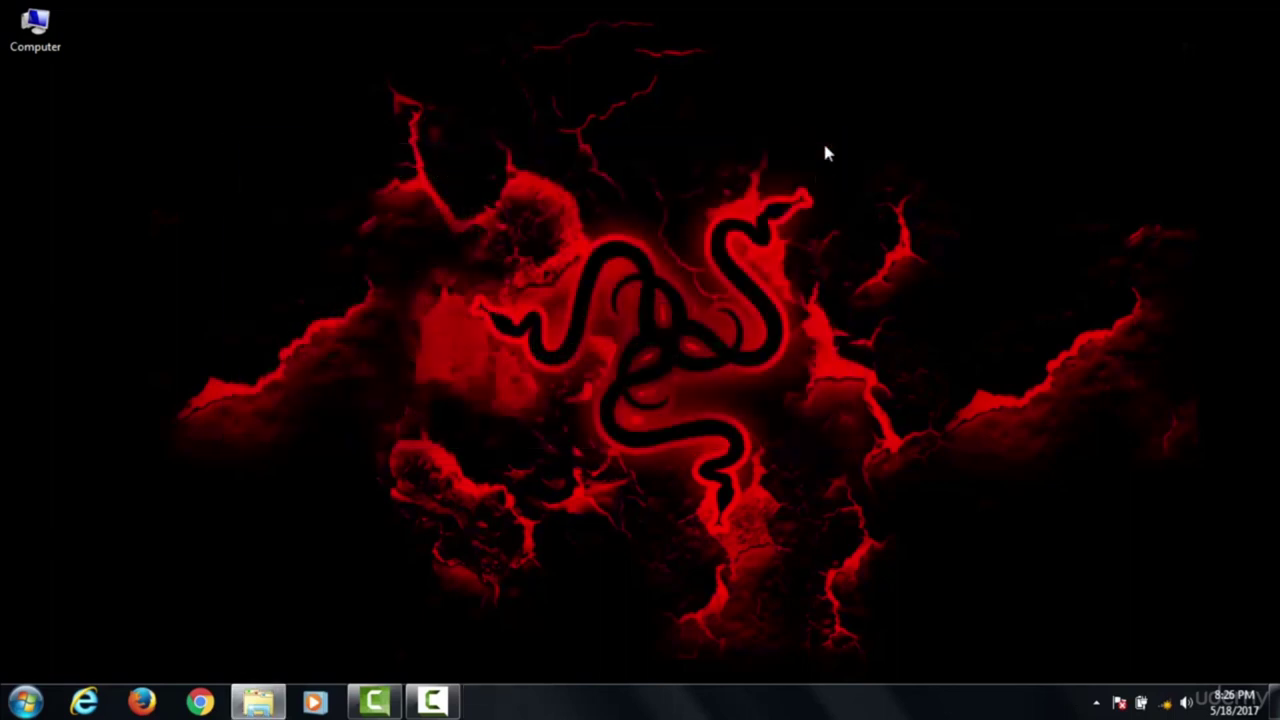
{"action": "key", "text": "super+r"}
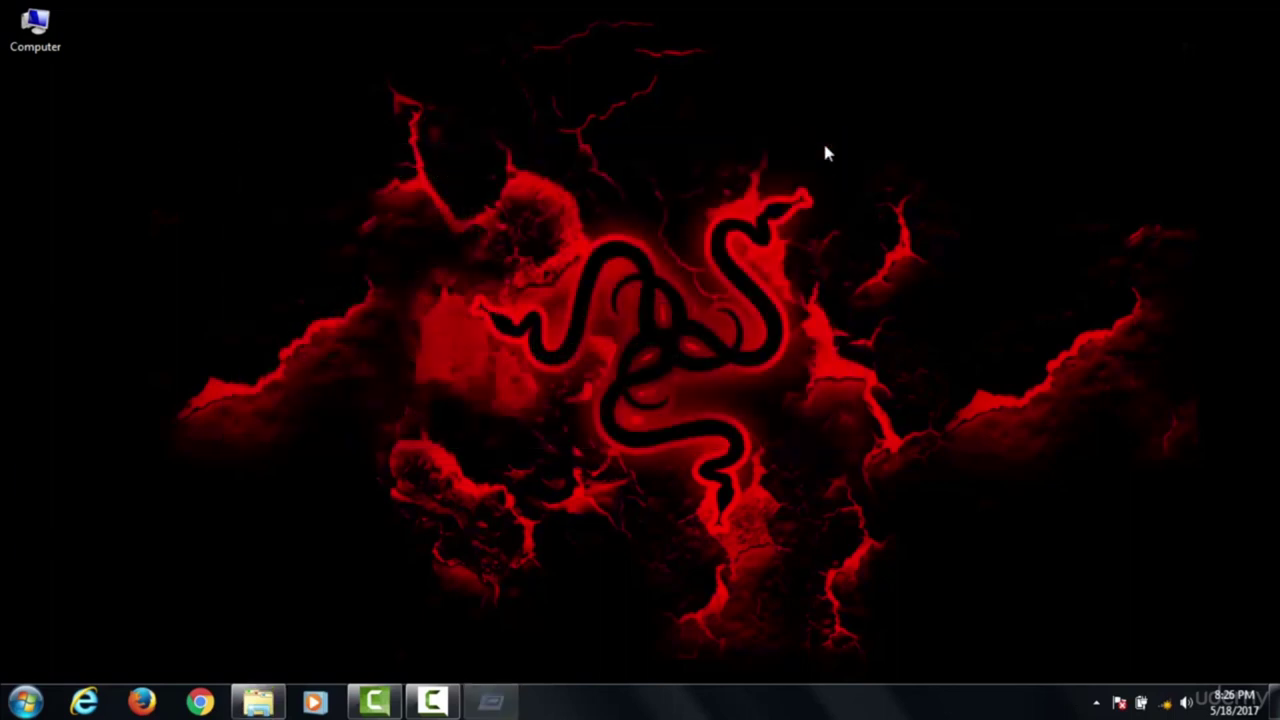
{"action": "key", "text": "Return"}
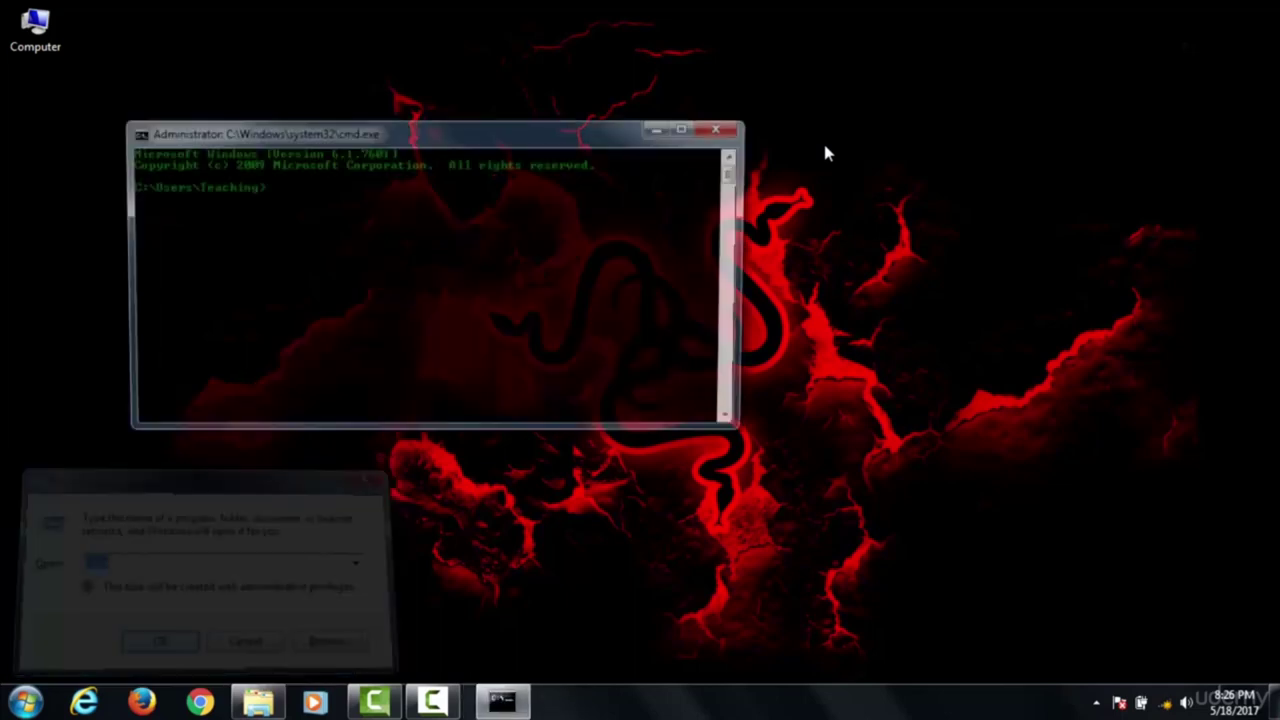
{"action": "left_click_drag", "start_coordinate": [575, 145], "coordinate": [635, 179]}
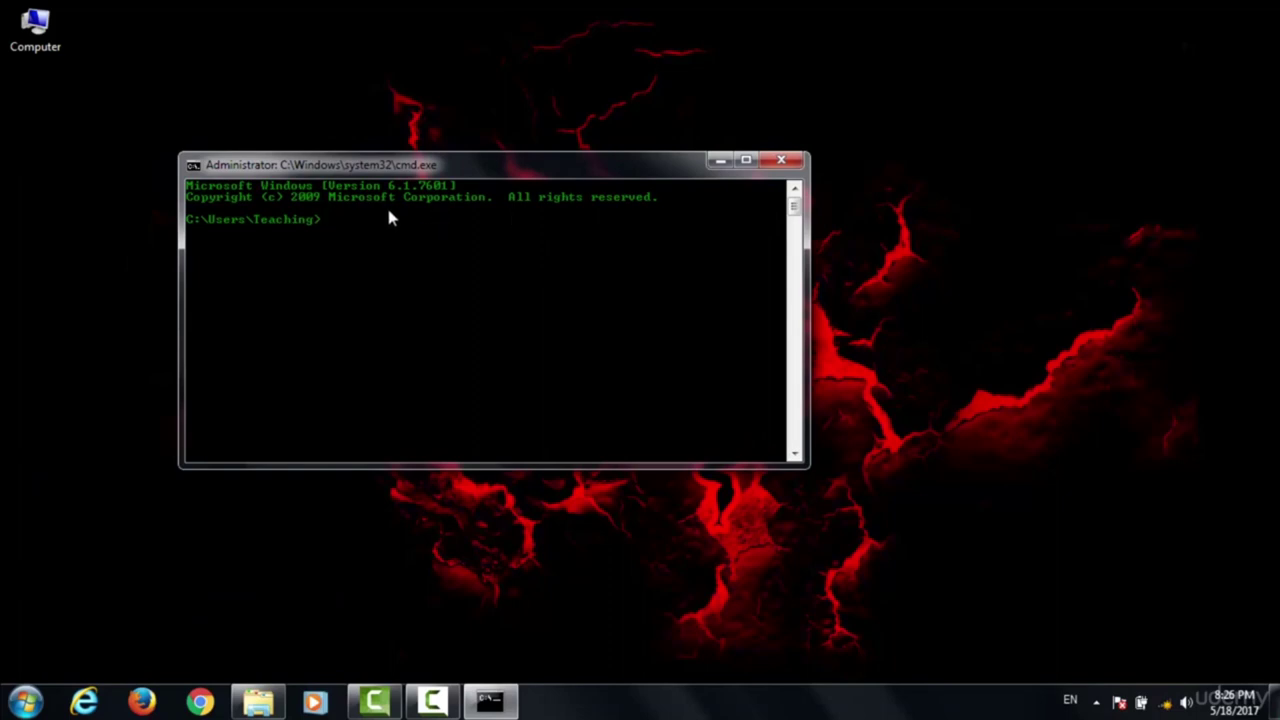
- Set the console's screen text to light gray (192, 192, 192) in the window properties
{"action": "right_click", "coordinate": [486, 174]}
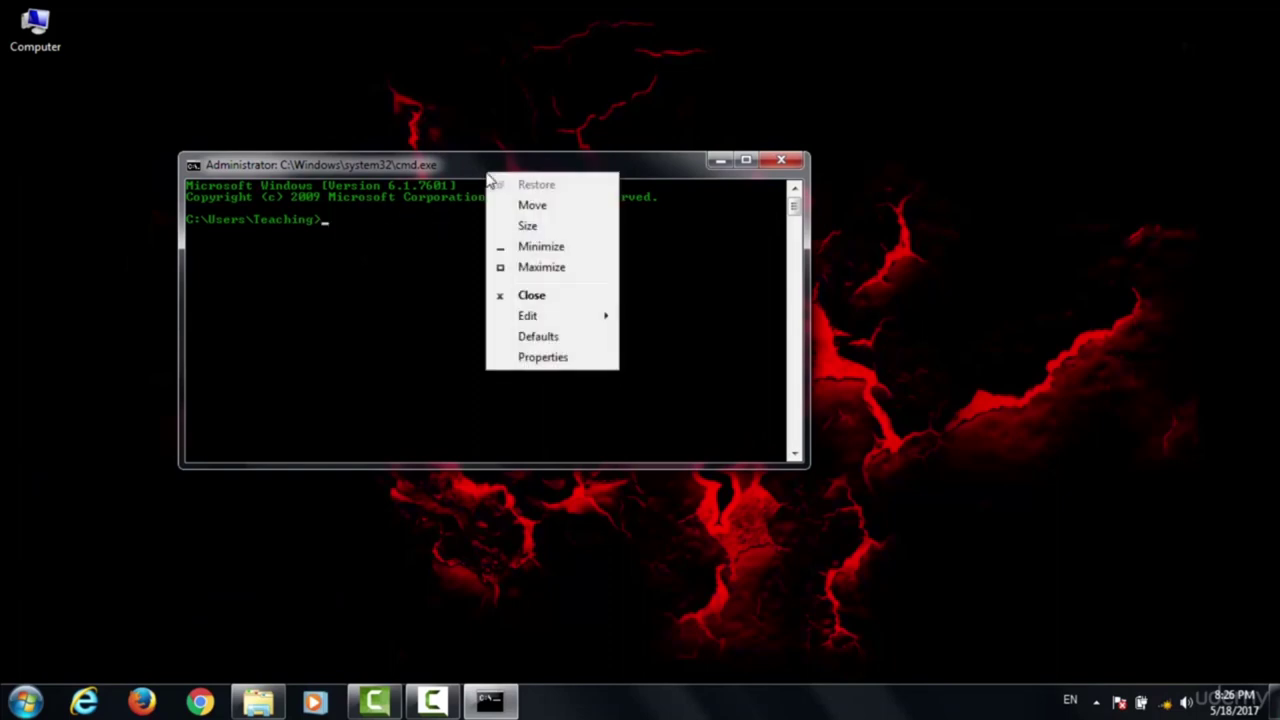
{"action": "left_click", "coordinate": [540, 358]}
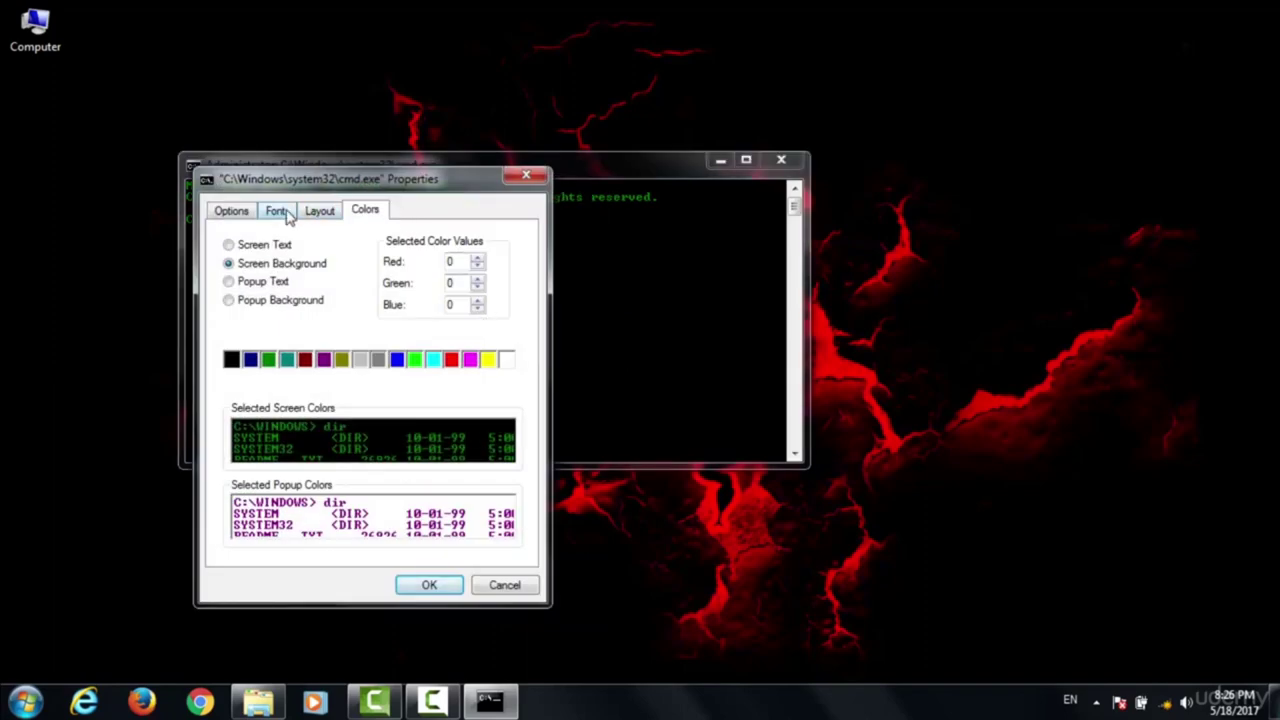
{"action": "left_click", "coordinate": [285, 216]}
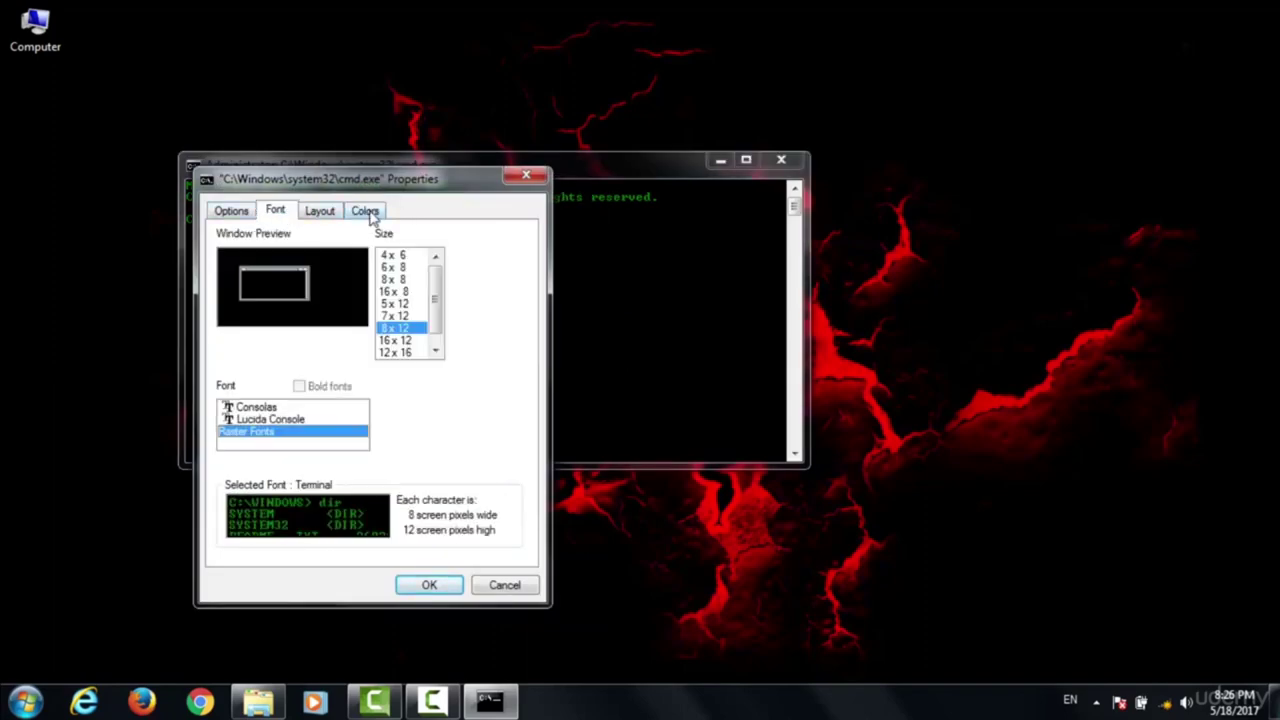
{"action": "left_click", "coordinate": [368, 214]}
{"action": "left_click", "coordinate": [269, 247]}
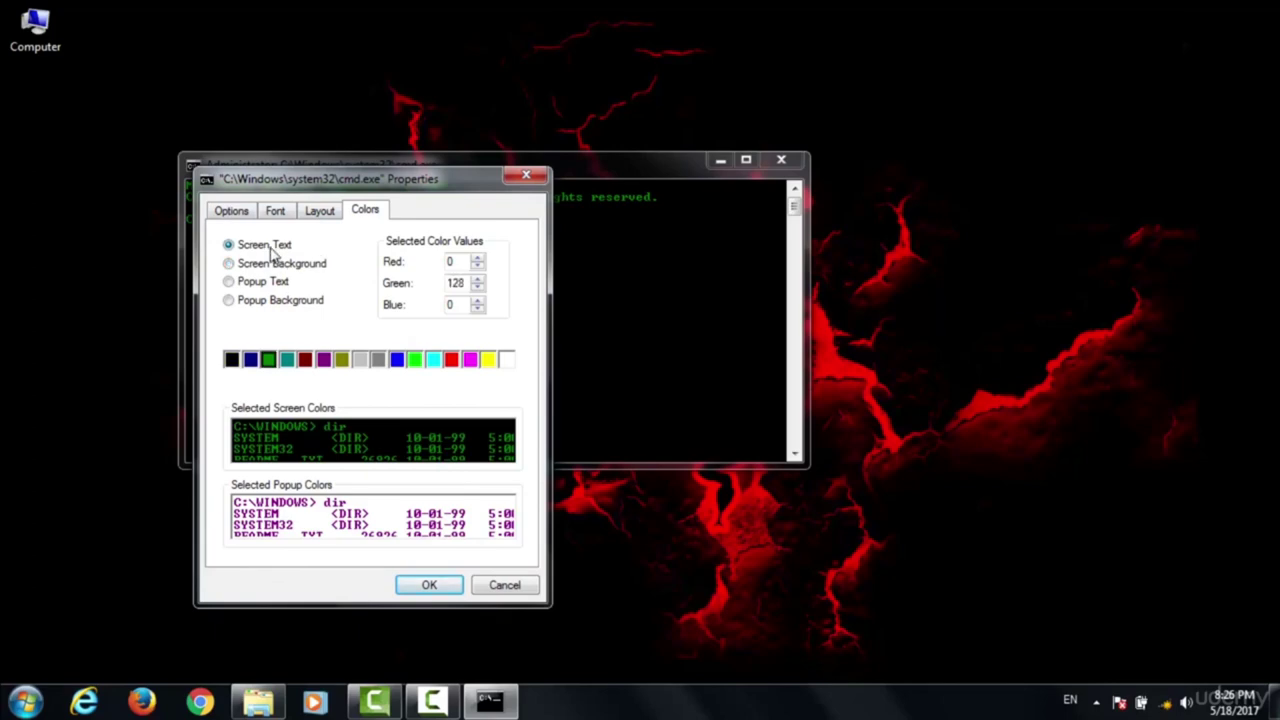
{"action": "left_click", "coordinate": [360, 362]}
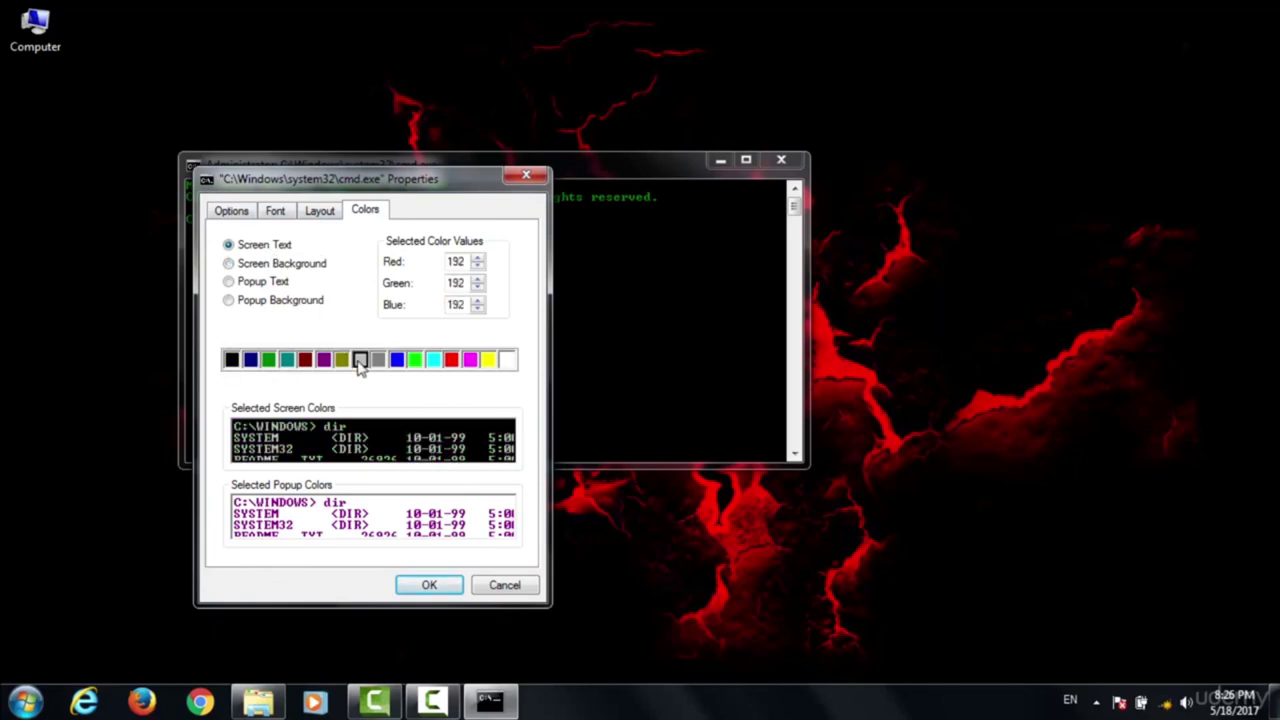
{"action": "left_click", "coordinate": [427, 586]}
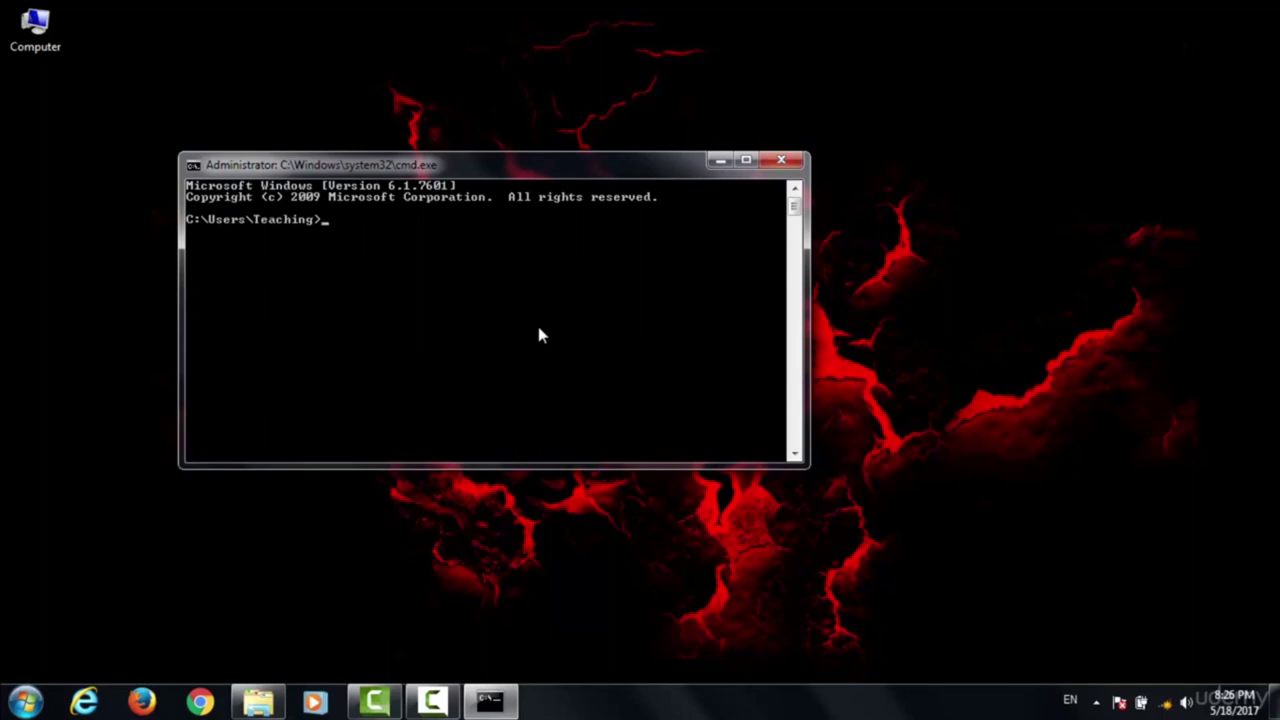
- Display the full color command help with "color/?" and review the list of color codes
{"action": "type", "text": "color /?"}
{"action": "key", "text": "Return"}
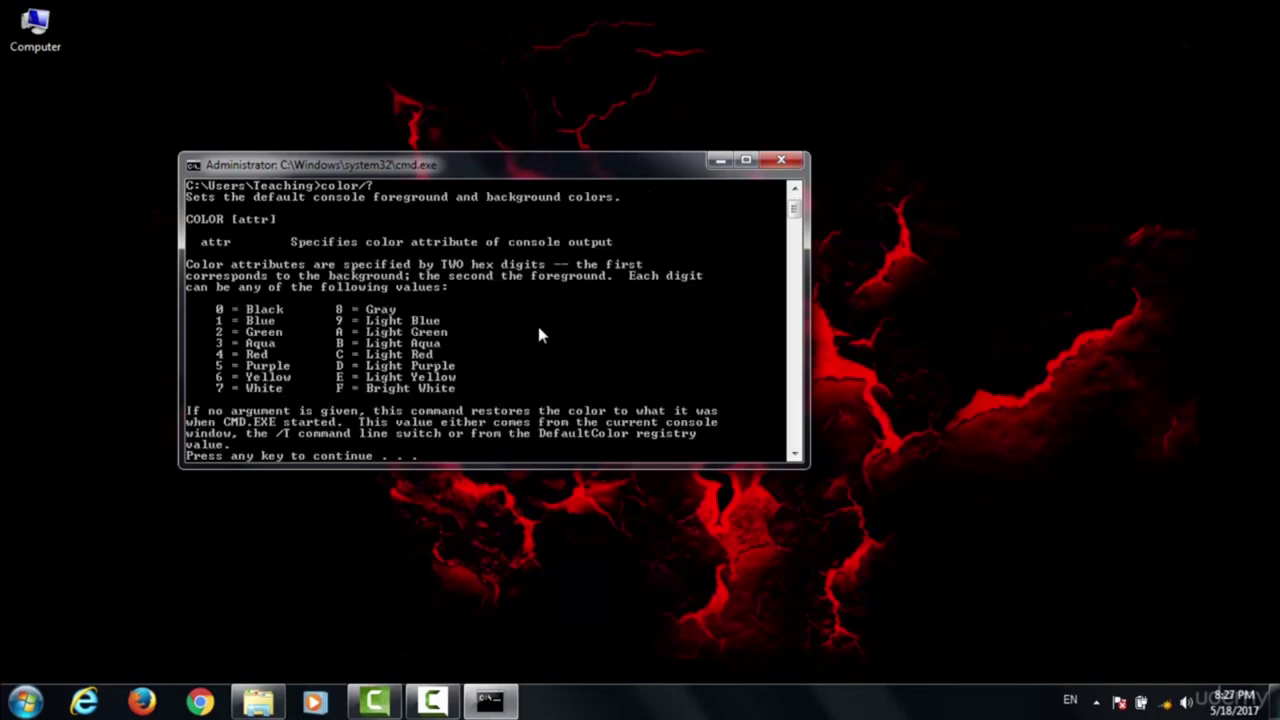
{"action": "scroll", "coordinate": [538, 335], "scroll_direction": "down", "scroll_amount": 2}
{"action": "scroll", "coordinate": [538, 335], "scroll_direction": "down", "scroll_amount": 1}
{"action": "key", "text": "Return"}
{"action": "scroll", "coordinate": [538, 335], "scroll_direction": "up", "scroll_amount": 1}
{"action": "scroll", "coordinate": [538, 340], "scroll_direction": "down", "scroll_amount": 1}
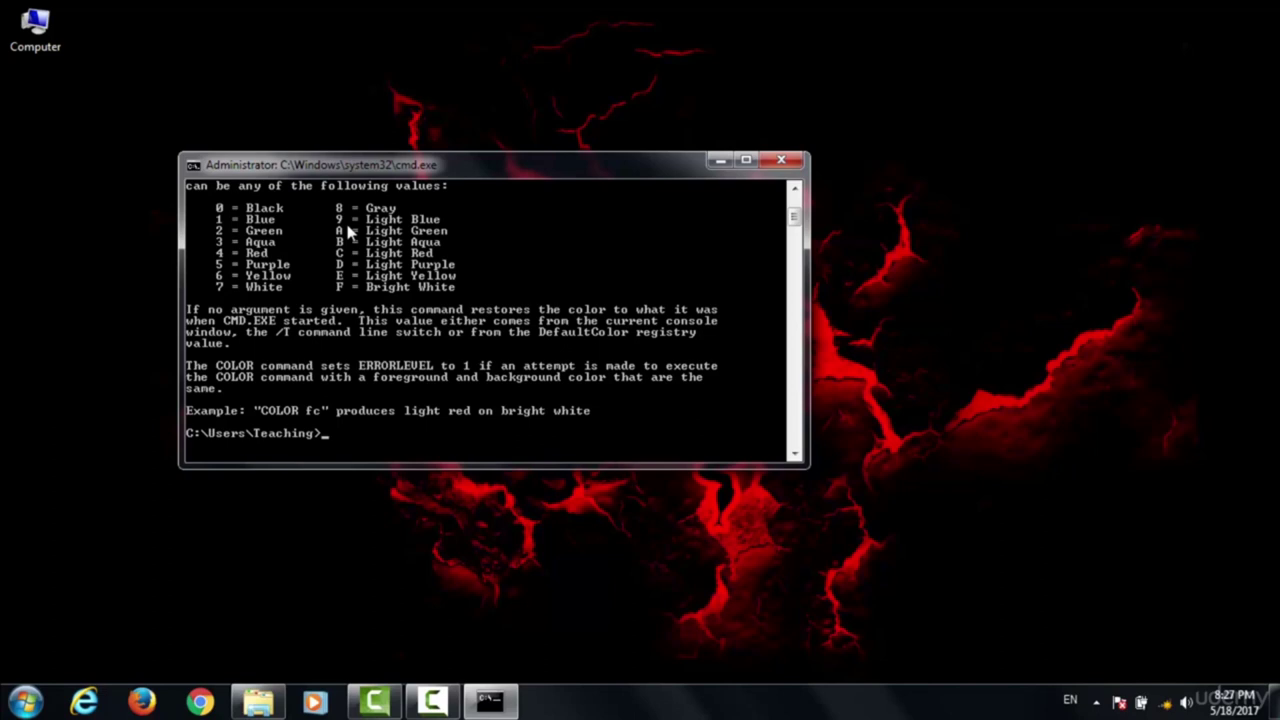
- Change the console to light blue text on black with "color 09", and close the window
{"action": "type", "text": "color 09"}
{"action": "key", "text": "Return"}
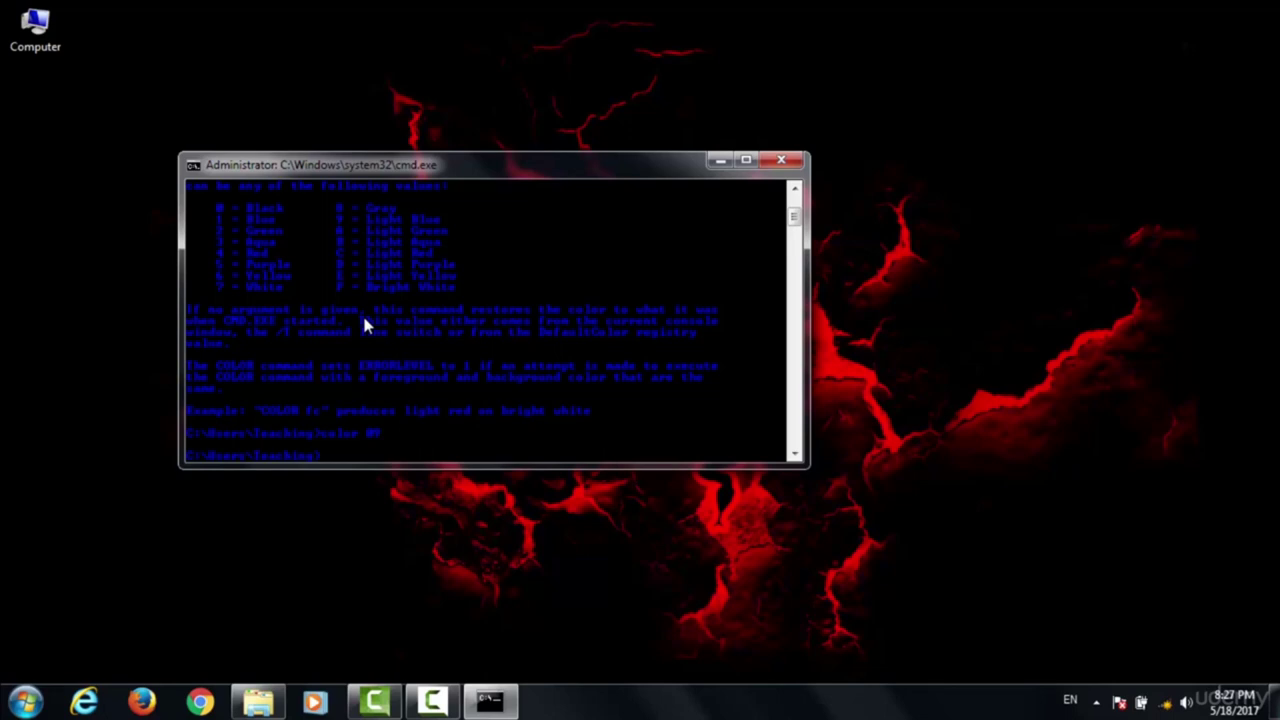
{"action": "left_click", "coordinate": [781, 160]}
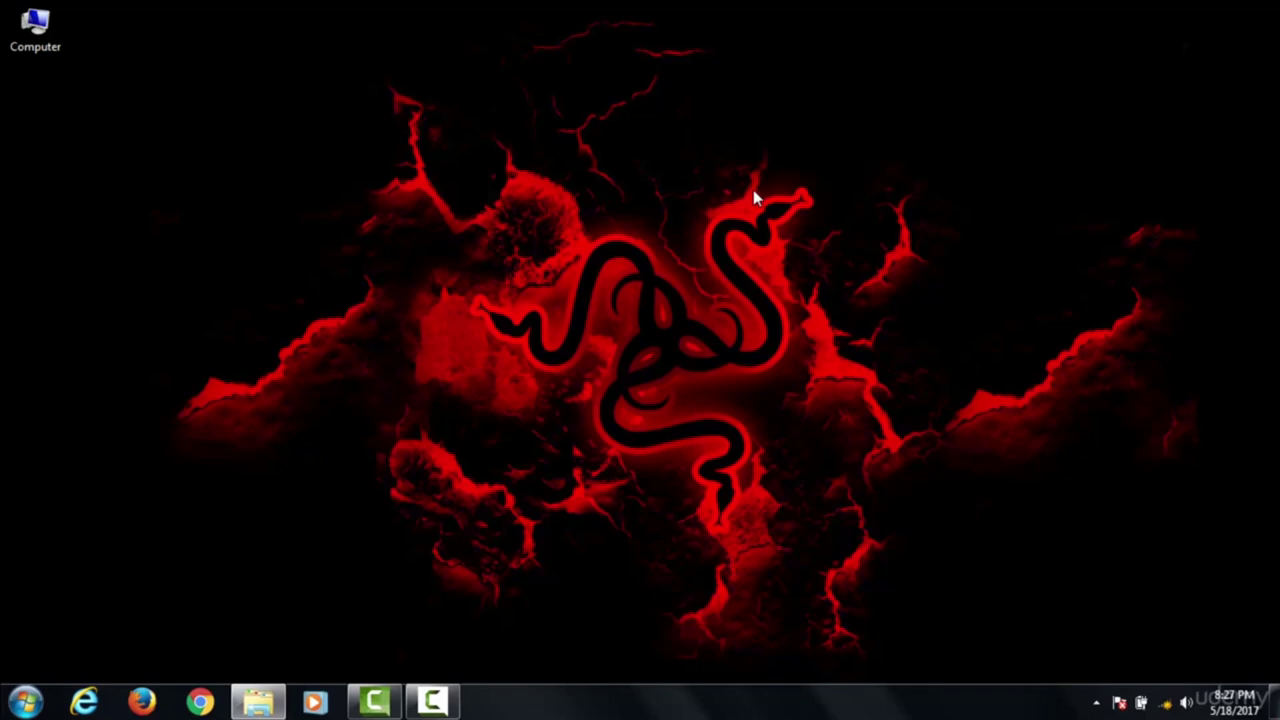
- Reopen the console through the Run dialog and shift its window slightly towards the desktop's centre
{"action": "key", "text": "super+r"}
{"action": "key", "text": "Return"}
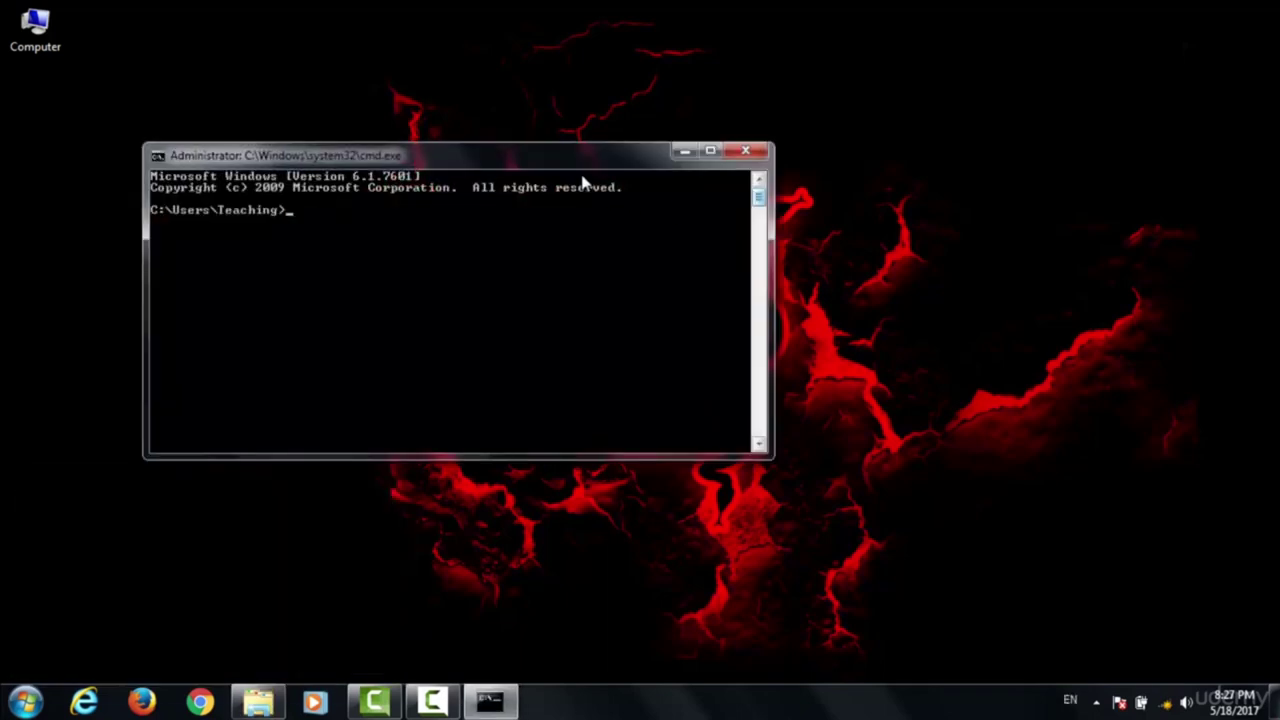
{"action": "left_click_drag", "start_coordinate": [560, 165], "coordinate": [603, 194]}
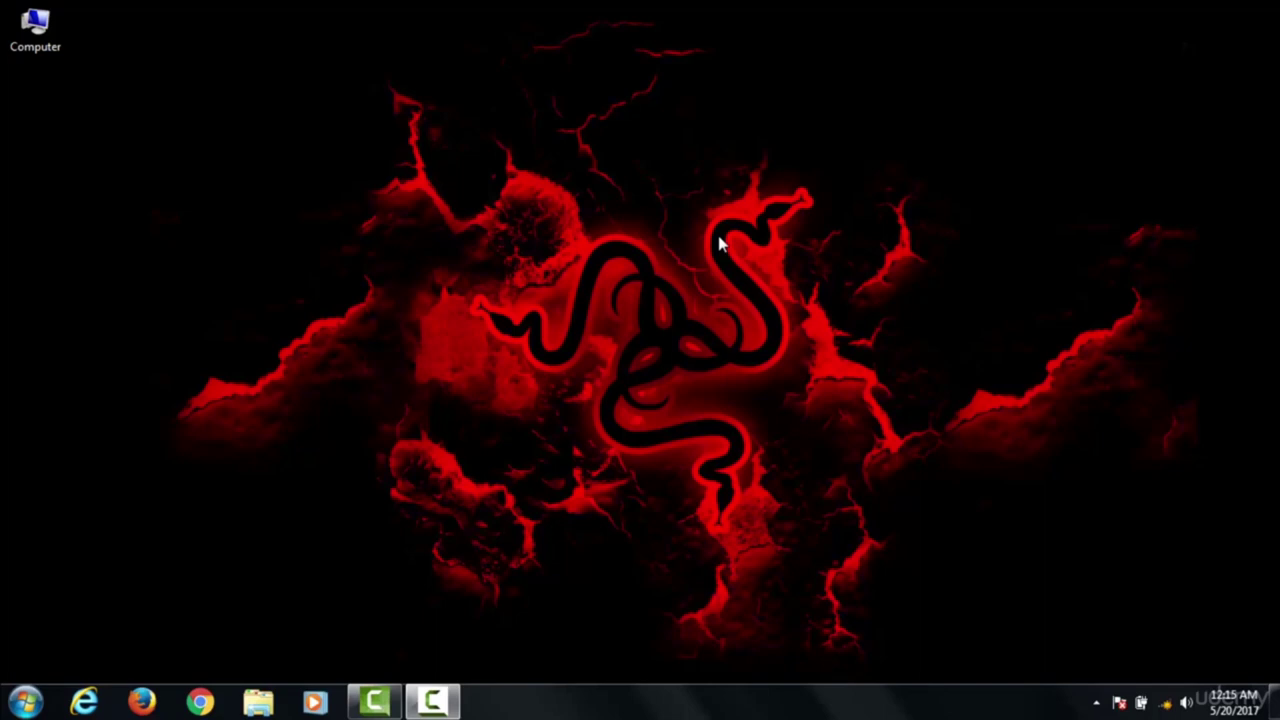
- Launch "cmd" from the Run dialog and place the console window near the middle of the desktop
{"action": "key", "text": "super+r"}
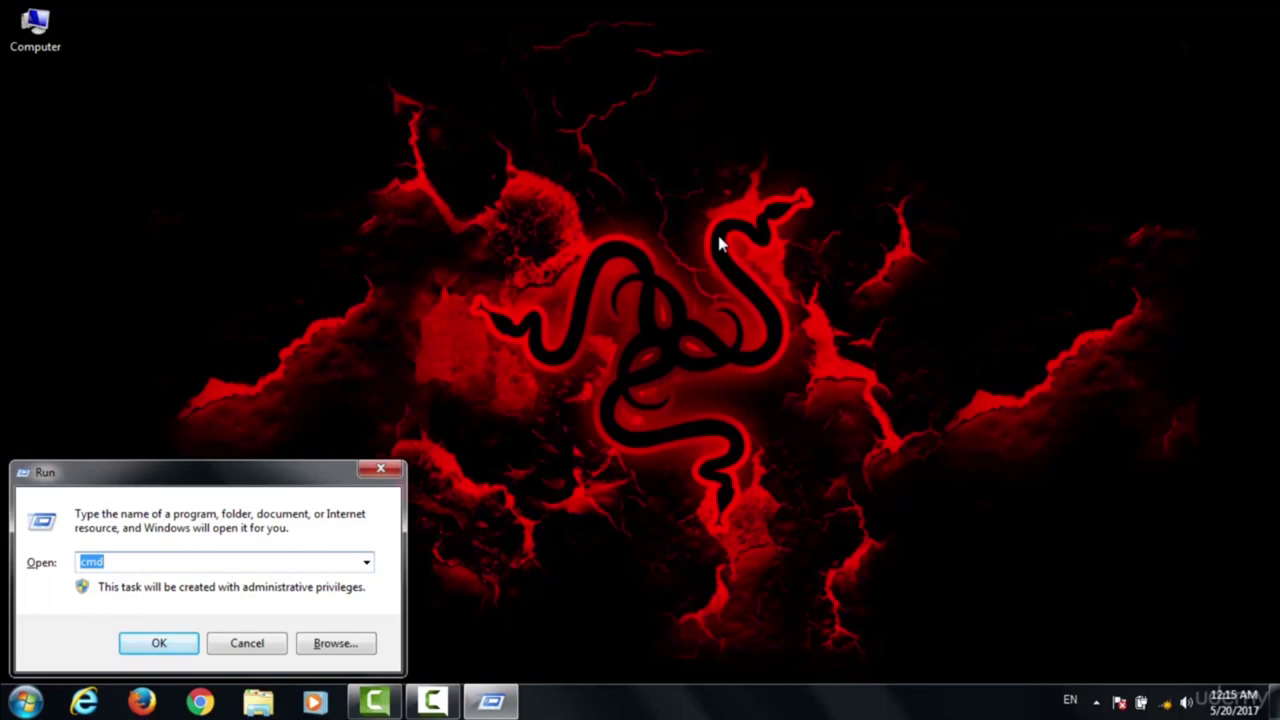
{"action": "key", "text": "Return"}
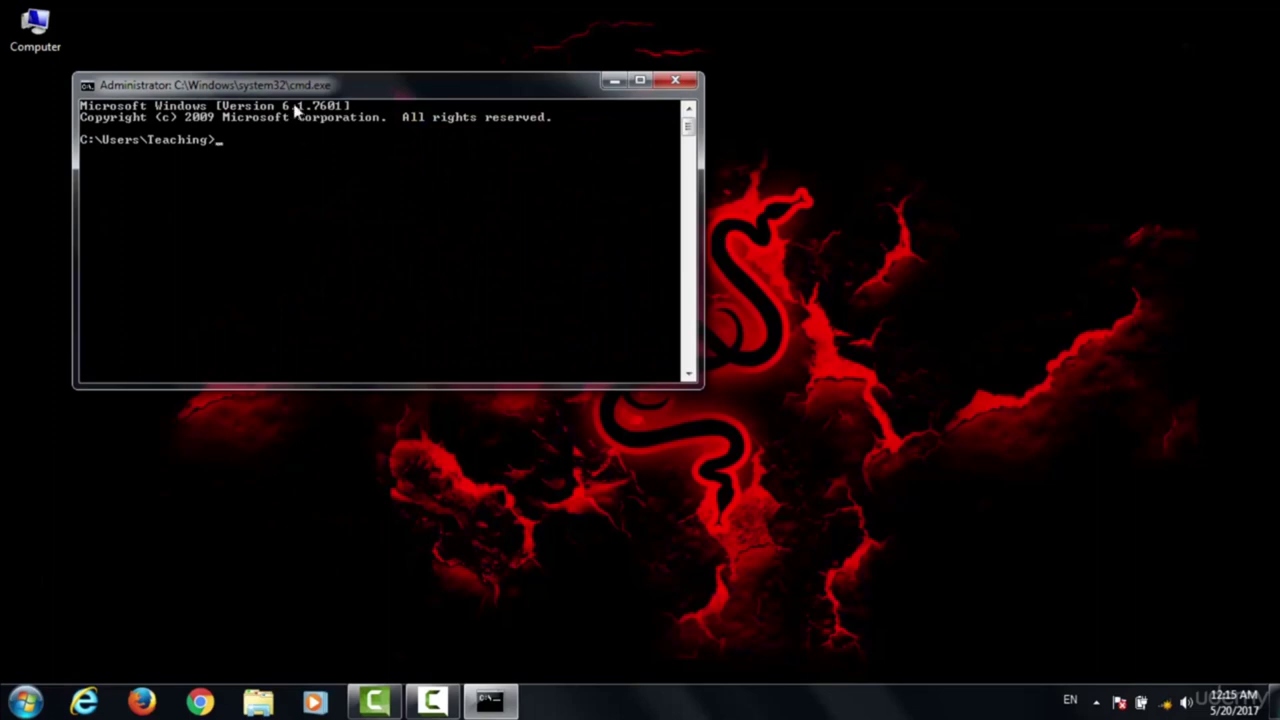
{"action": "left_click_drag", "start_coordinate": [297, 95], "coordinate": [448, 175]}
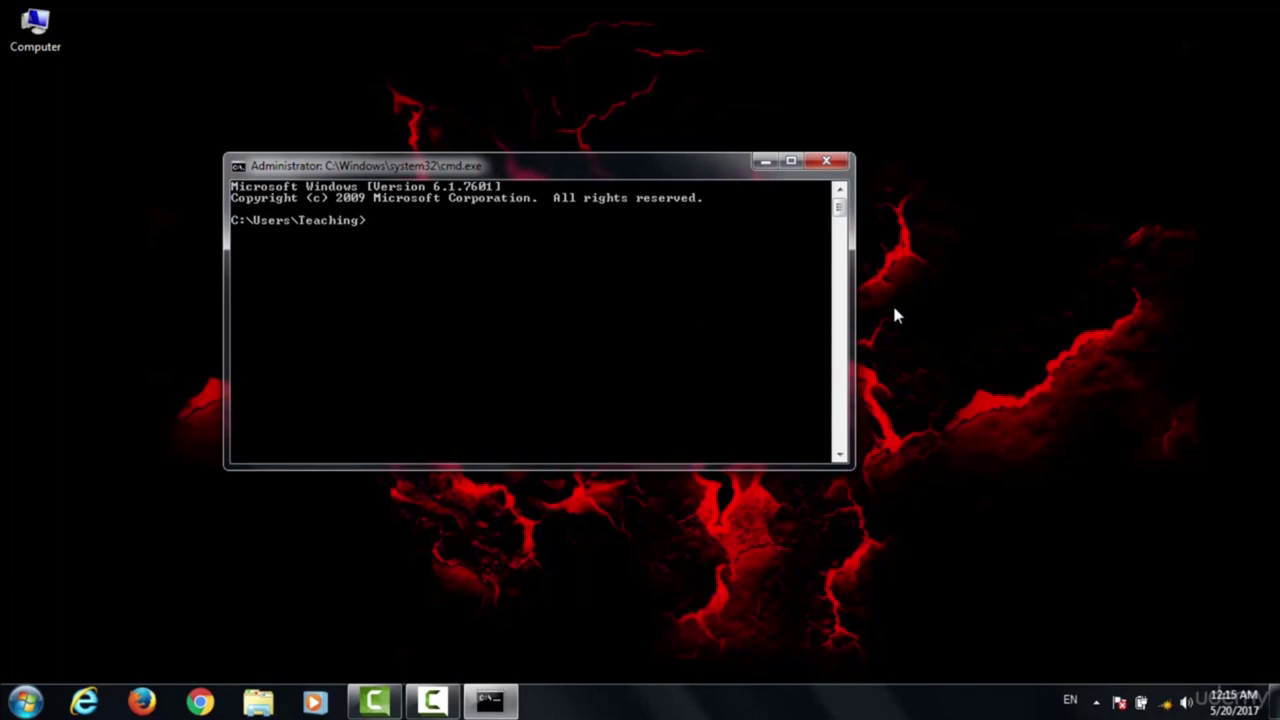
- Set the system time to 1:15 with the "time" command
{"action": "type", "text": "time"}
{"action": "key", "text": "Return"}
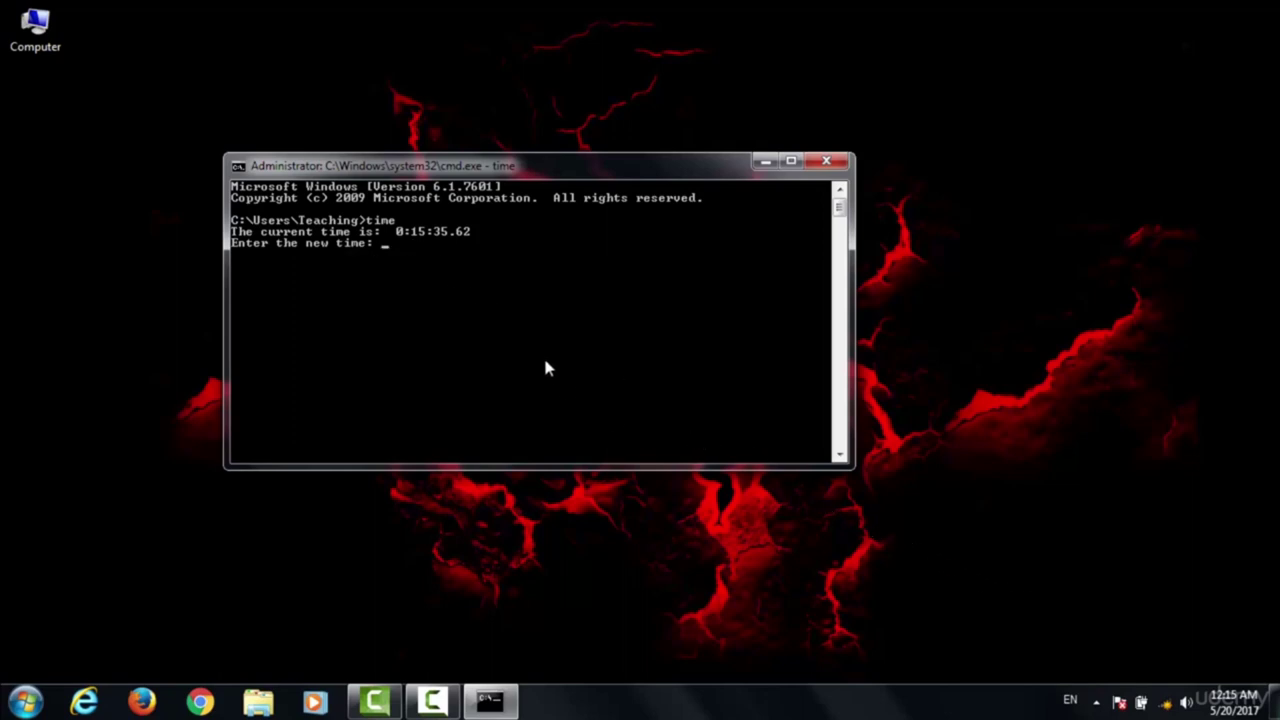
{"action": "type", "text": "1:15"}
{"action": "key", "text": "Return"}
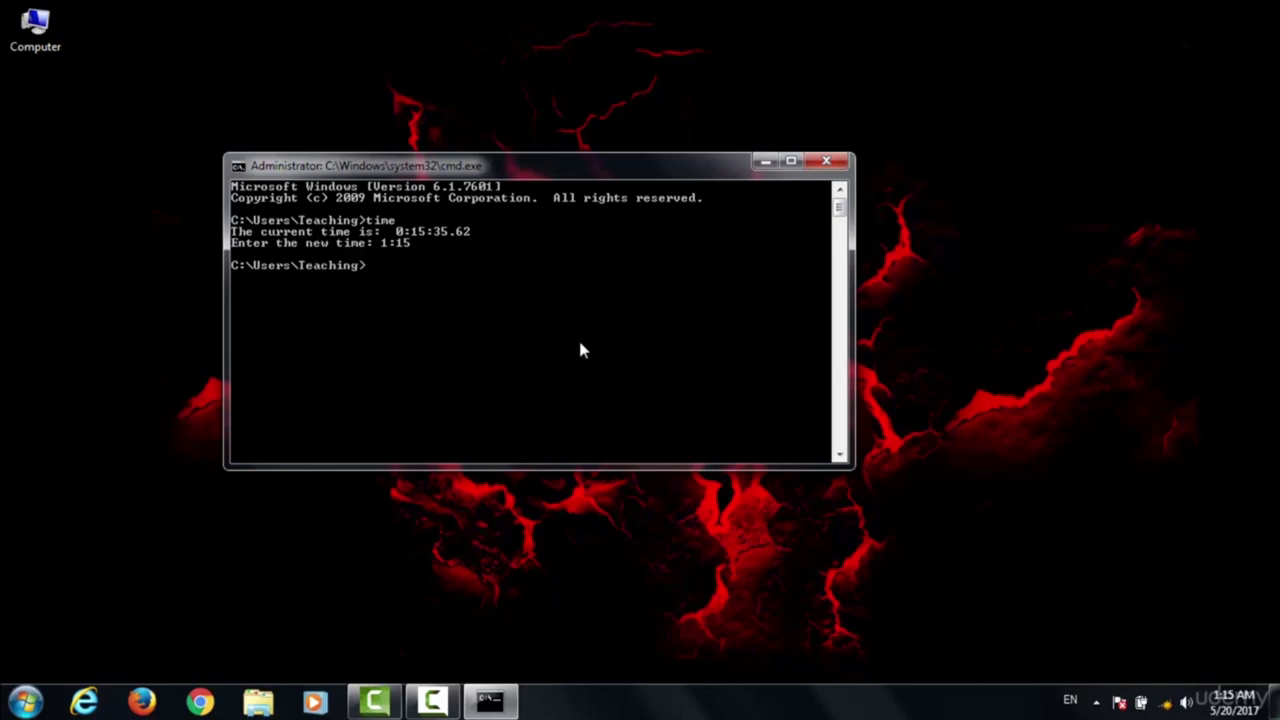
- Set the system time back to 0:15 with the "time" command
{"action": "type", "text": "ime"}
{"action": "key", "text": "Return"}
{"action": "type", "text": "0:15"}
{"action": "key", "text": "Return"}
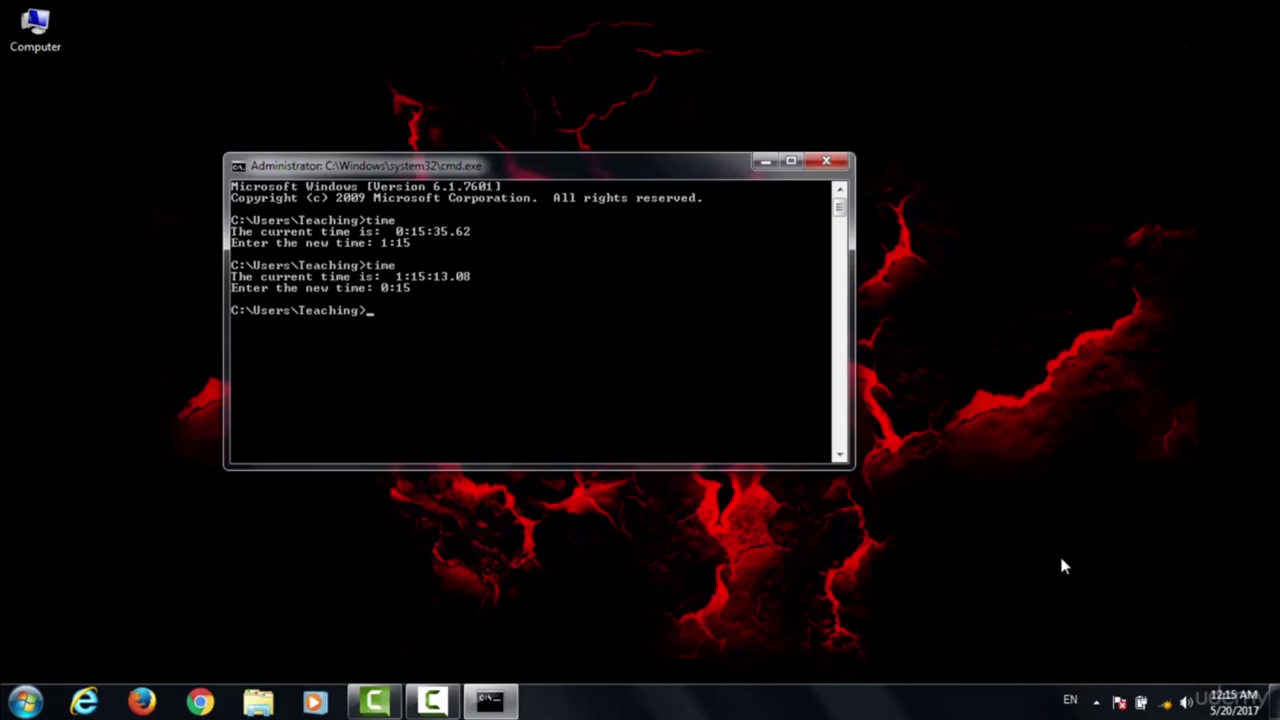
- Set the system date to 06/20/2017 with the "date" command
{"action": "type", "text": "date"}
{"action": "key", "text": "Return"}
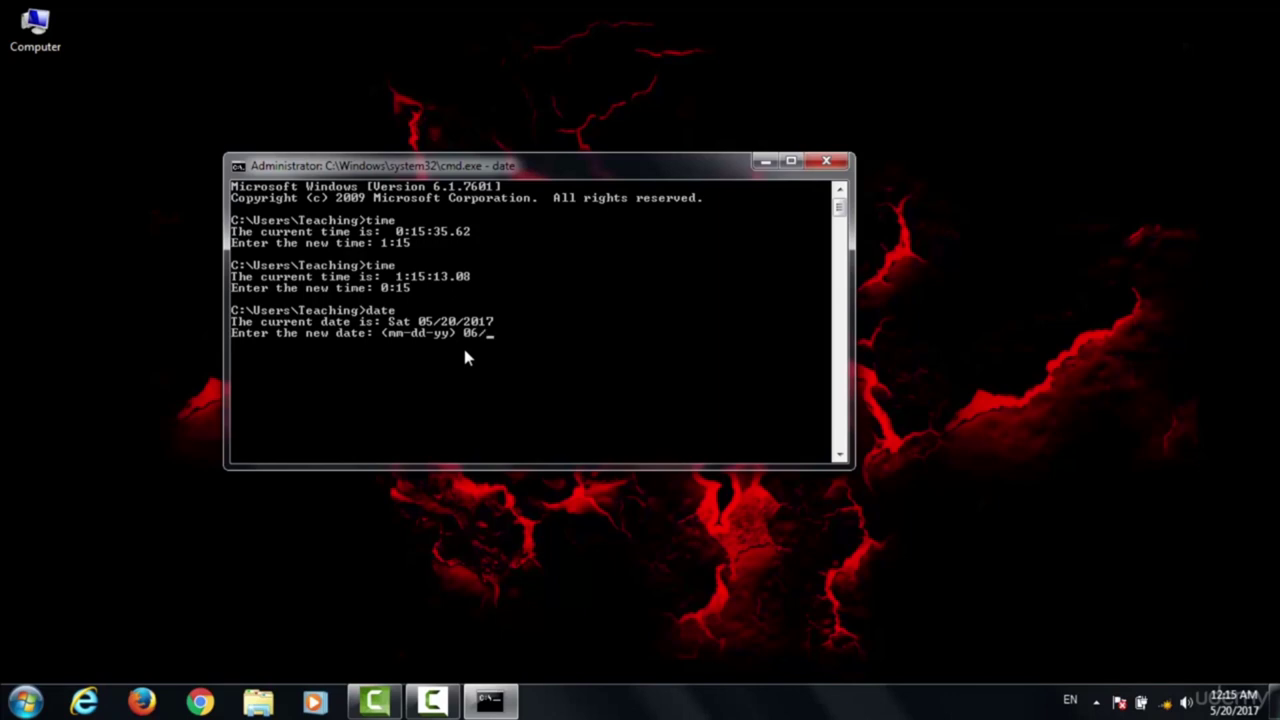
{"action": "type", "text": "0/2017"}
{"action": "key", "text": "Return"}
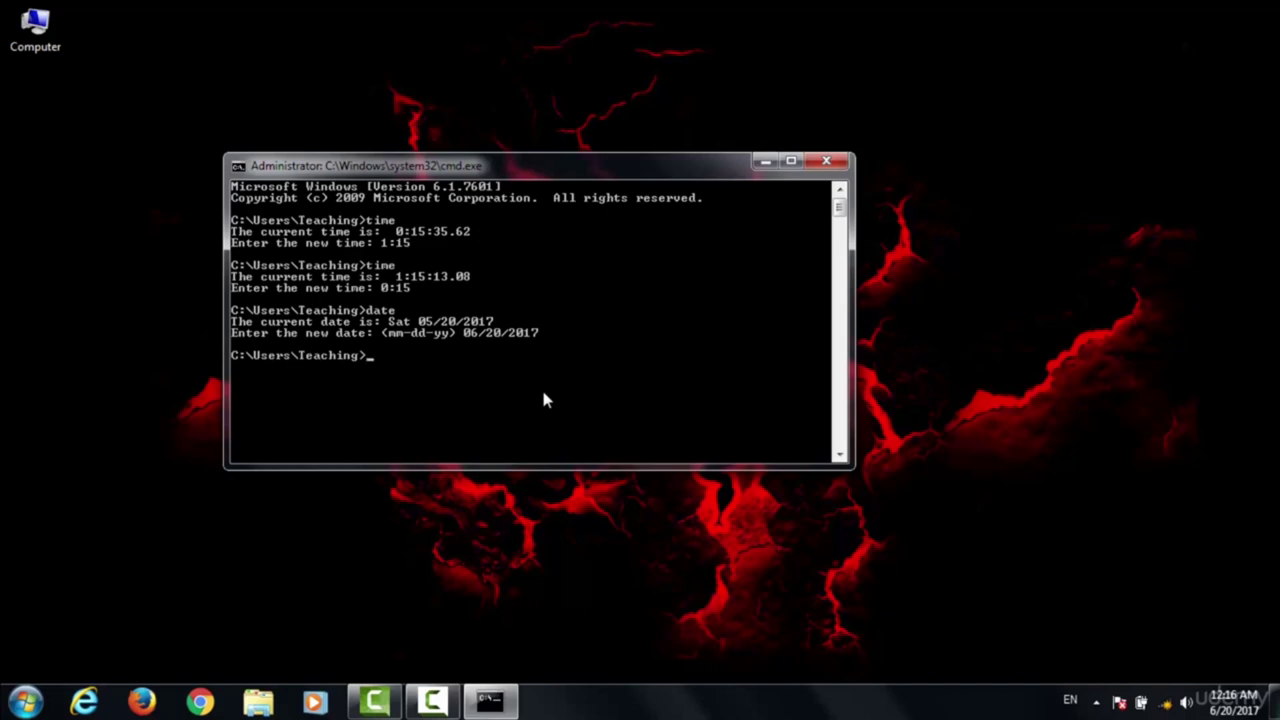
- Set the system date back to 05/20/2017 with the "date" command
{"action": "type", "text": "05/20/2017"}
{"action": "key", "text": "Return"}
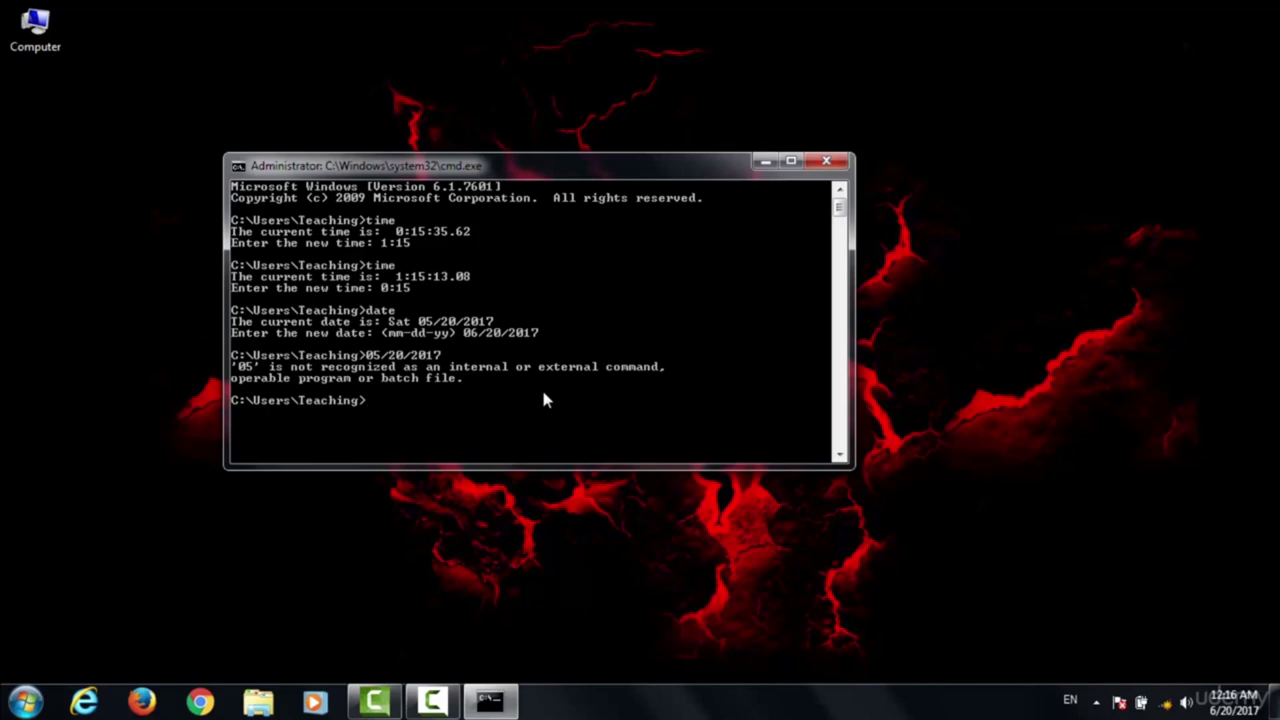
{"action": "type", "text": "date"}
{"action": "key", "text": "Return"}
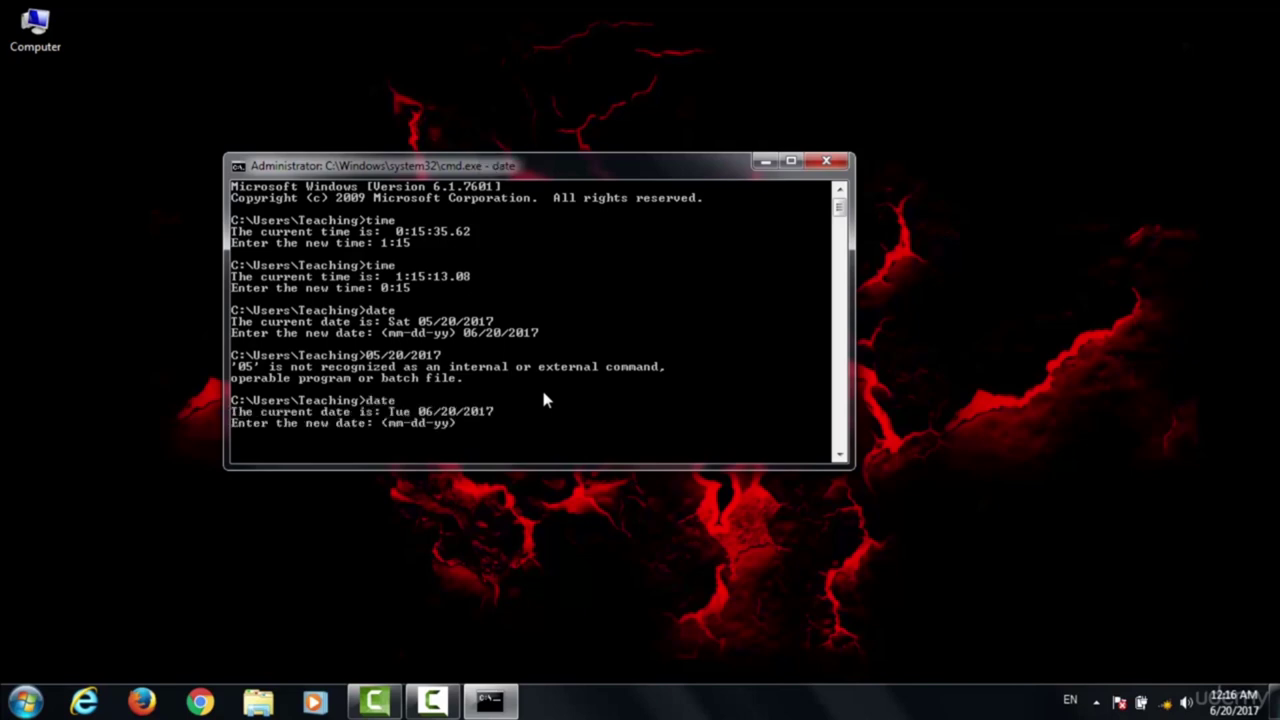
{"action": "type", "text": "05/20/2017"}
{"action": "key", "text": "Return"}
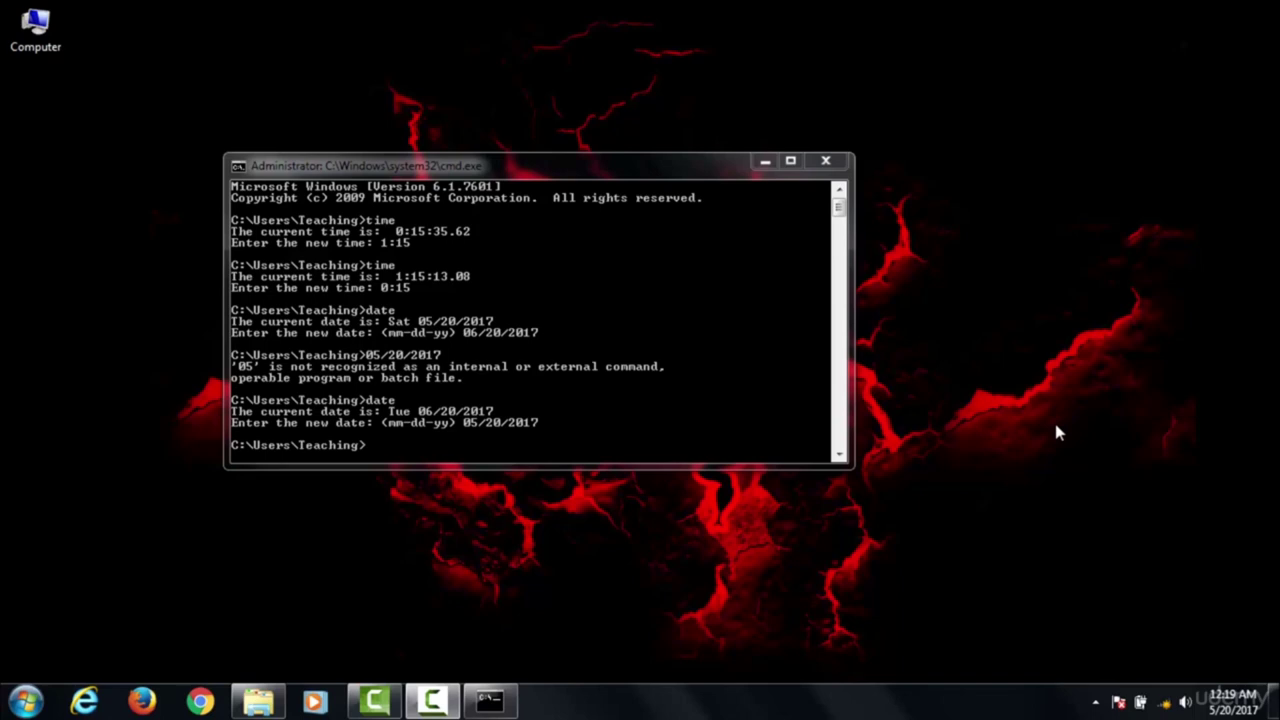
- List the current directory's contents with "dir" and clear the screen with "cls", closing the console at the end
{"action": "left_click", "coordinate": [591, 185]}
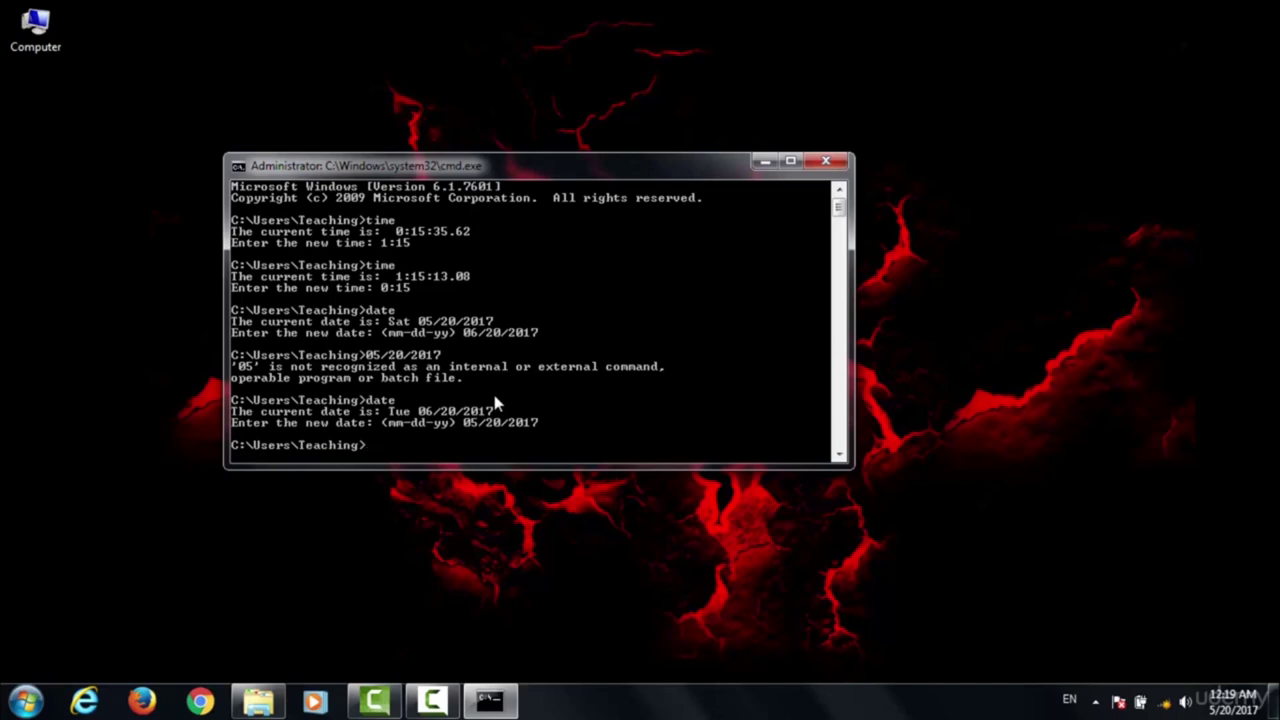
{"action": "type", "text": "dir"}
{"action": "key", "text": "Return"}
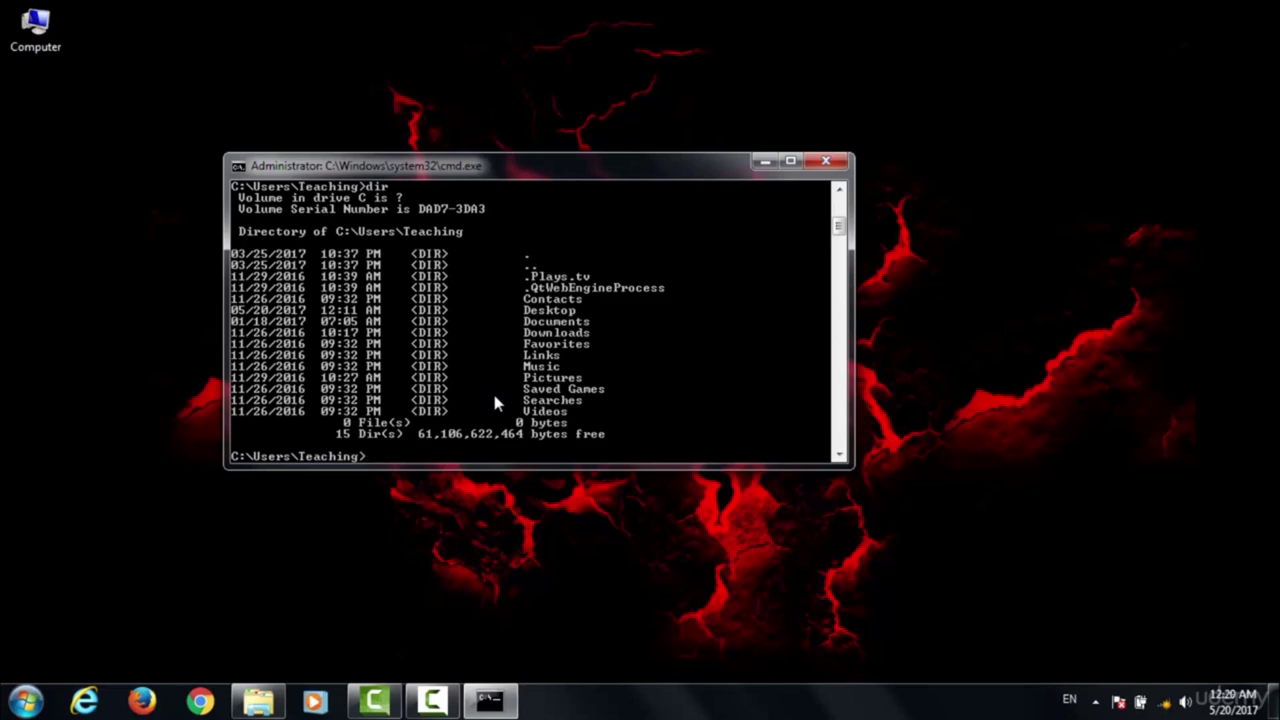
{"action": "type", "text": "cls"}
{"action": "key", "text": "Return"}
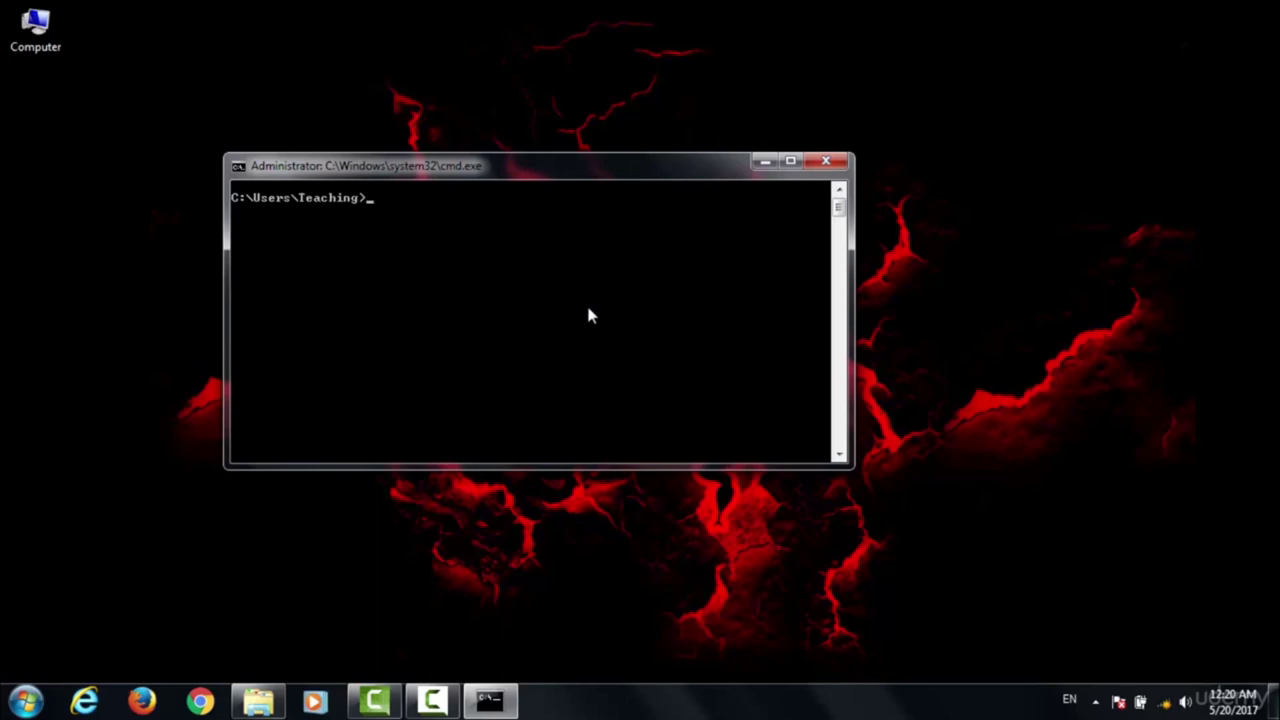
{"action": "left_click", "coordinate": [826, 163]}
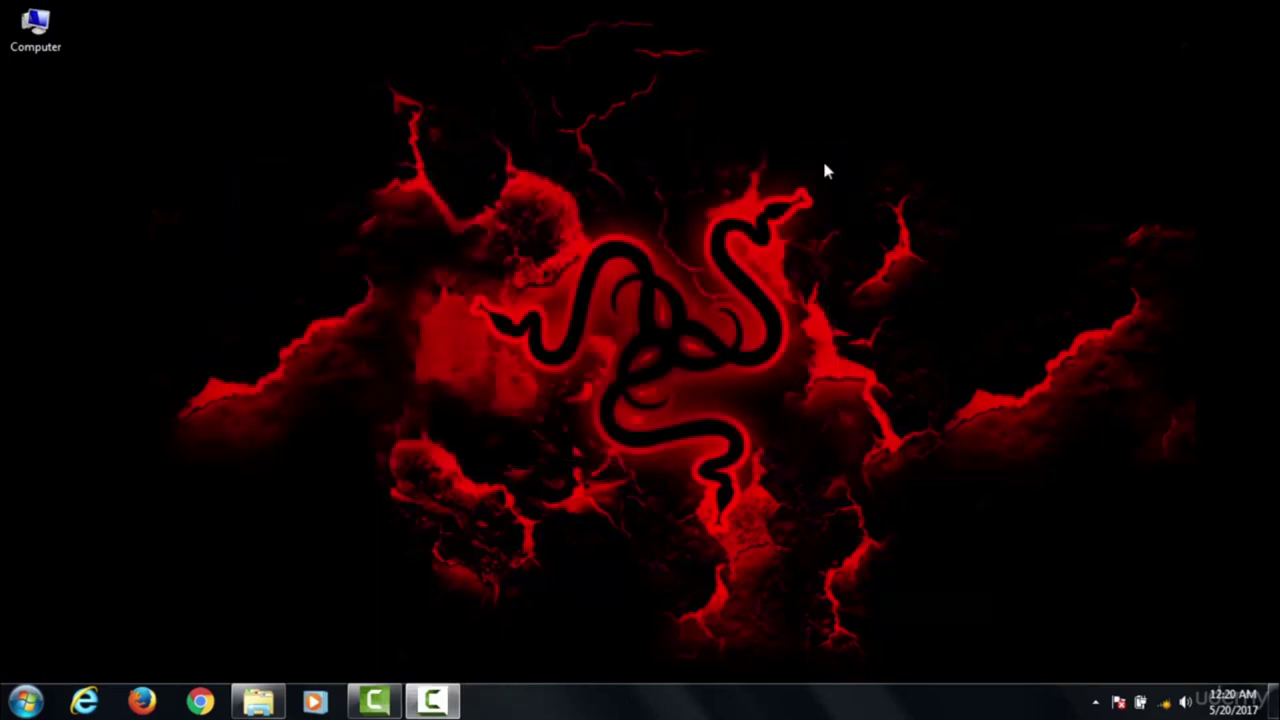
- Launch "cmd" through the Run dialog, move its window towards the centre and close it with the "exit" command
{"action": "key", "text": "super+r"}
{"action": "key", "text": "Return"}
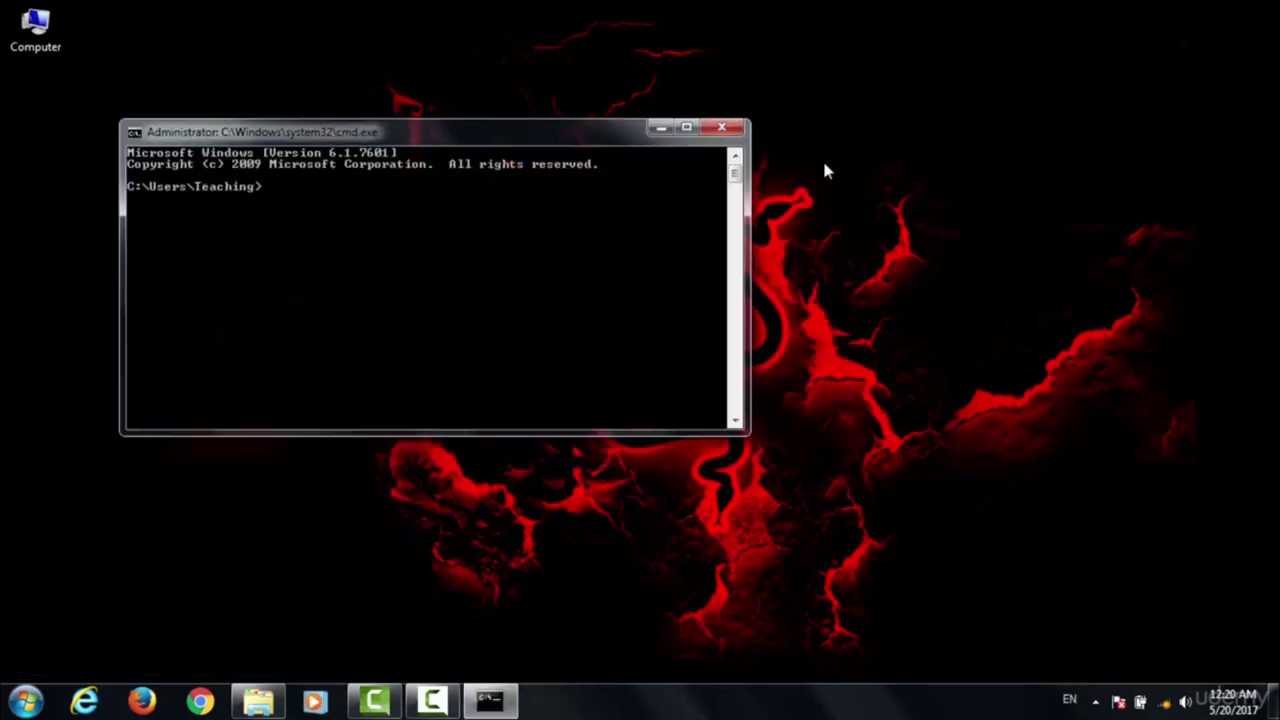
{"action": "left_click_drag", "start_coordinate": [581, 145], "coordinate": [740, 221]}
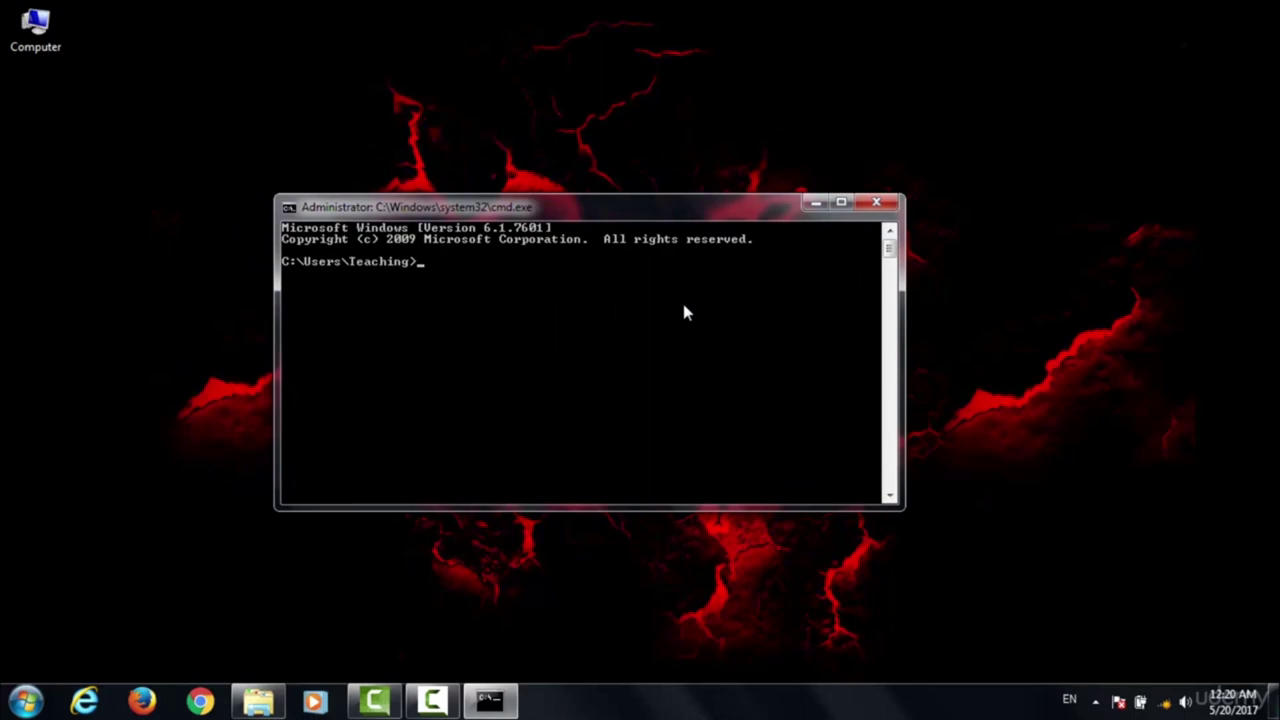
{"action": "type", "text": "exit"}
{"action": "key", "text": "Return"}
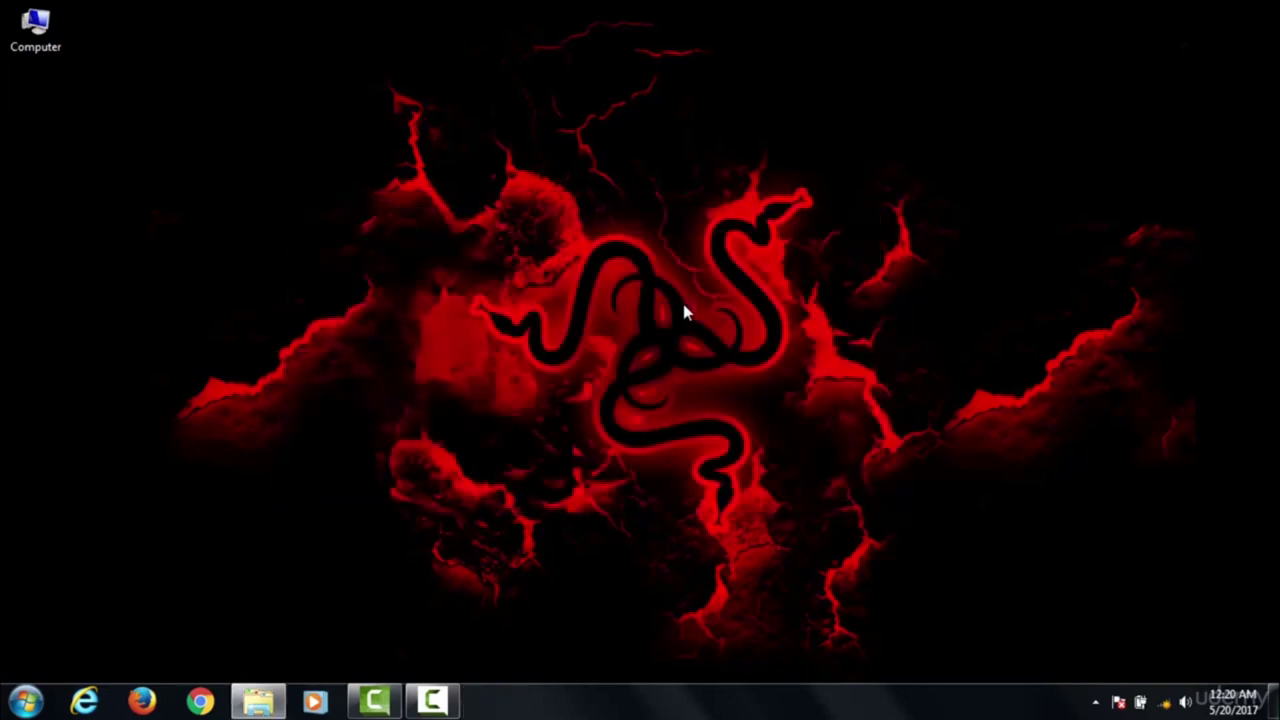